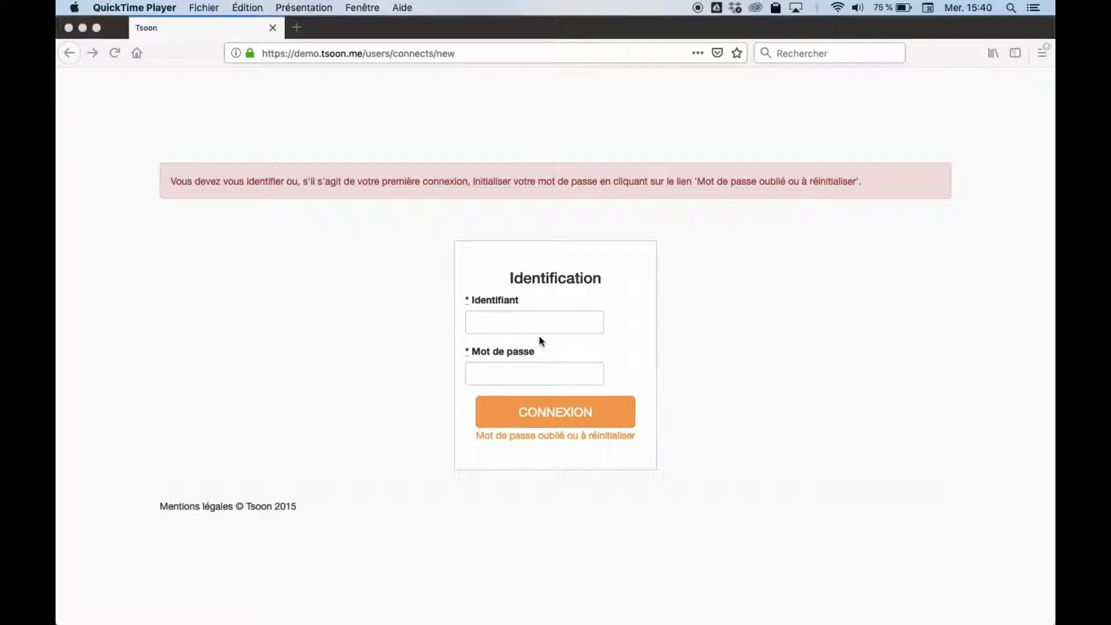
Step: Sign in to Tsoon using the saved login identifier and password from autofill
click(494, 322)
text(demo)
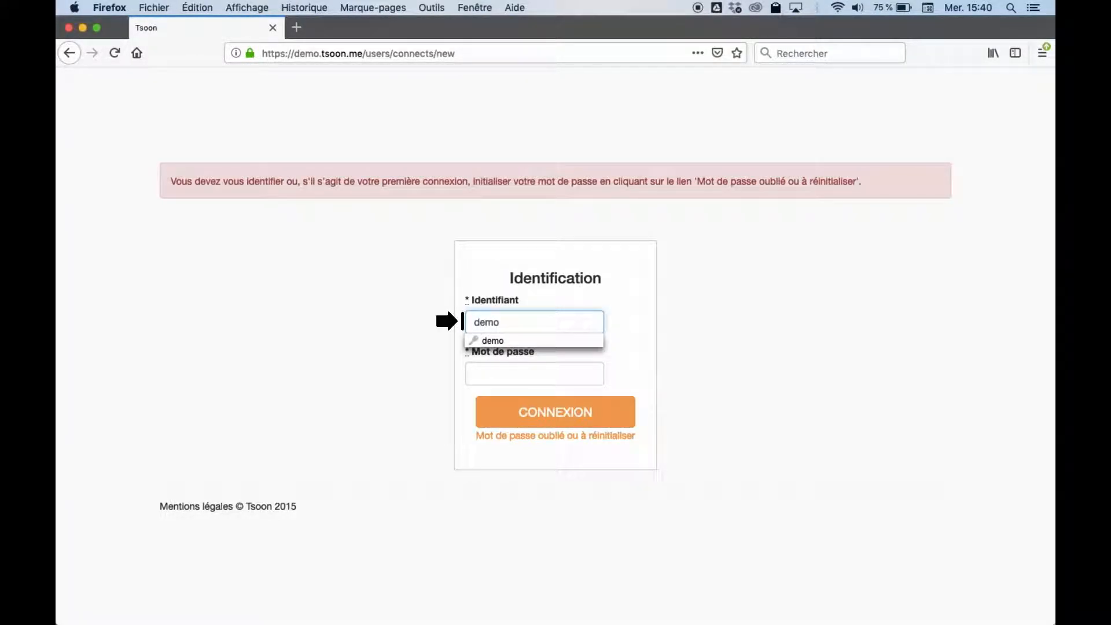
click(492, 342)
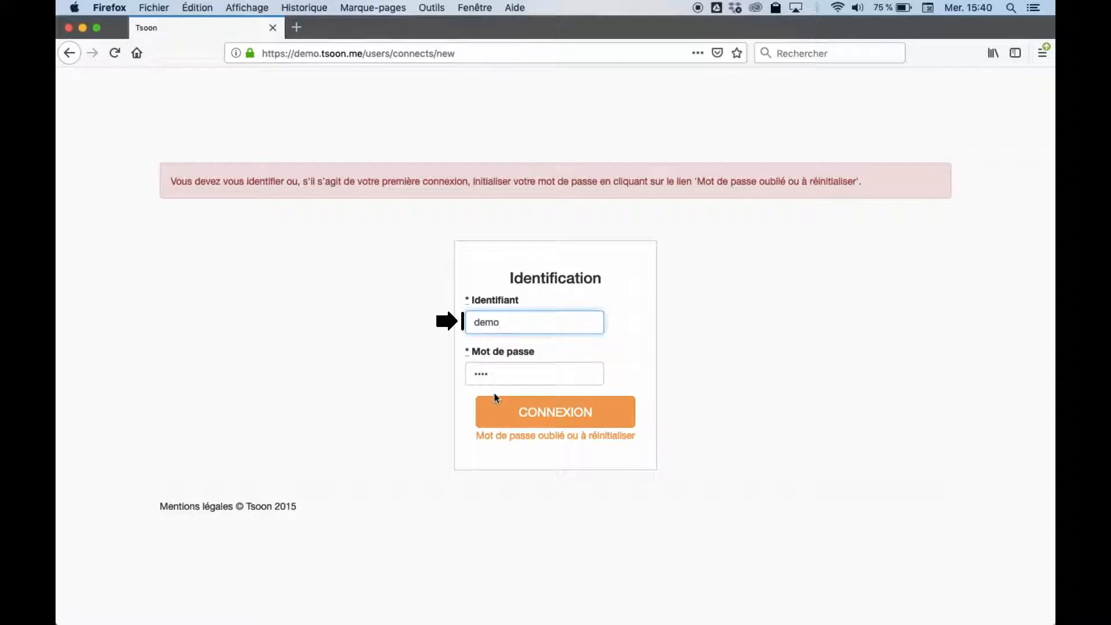
click(537, 416)
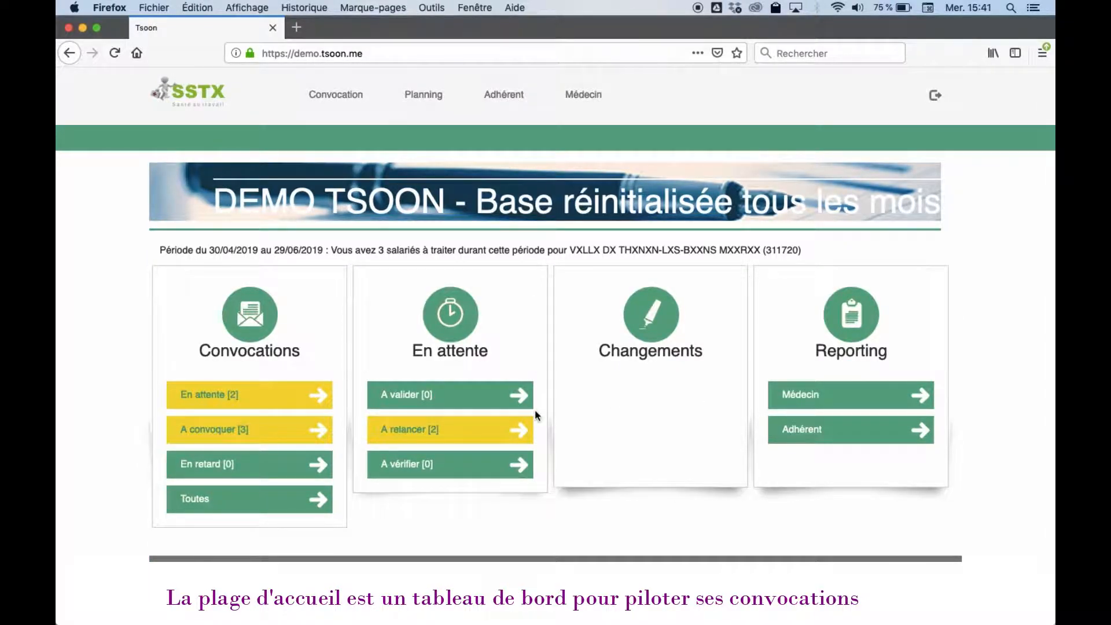
Step: Scroll the dashboard, try the Salarié and Adhérent search fields, then return to the top
scroll(329, 578, down, 3)
click(331, 524)
click(624, 524)
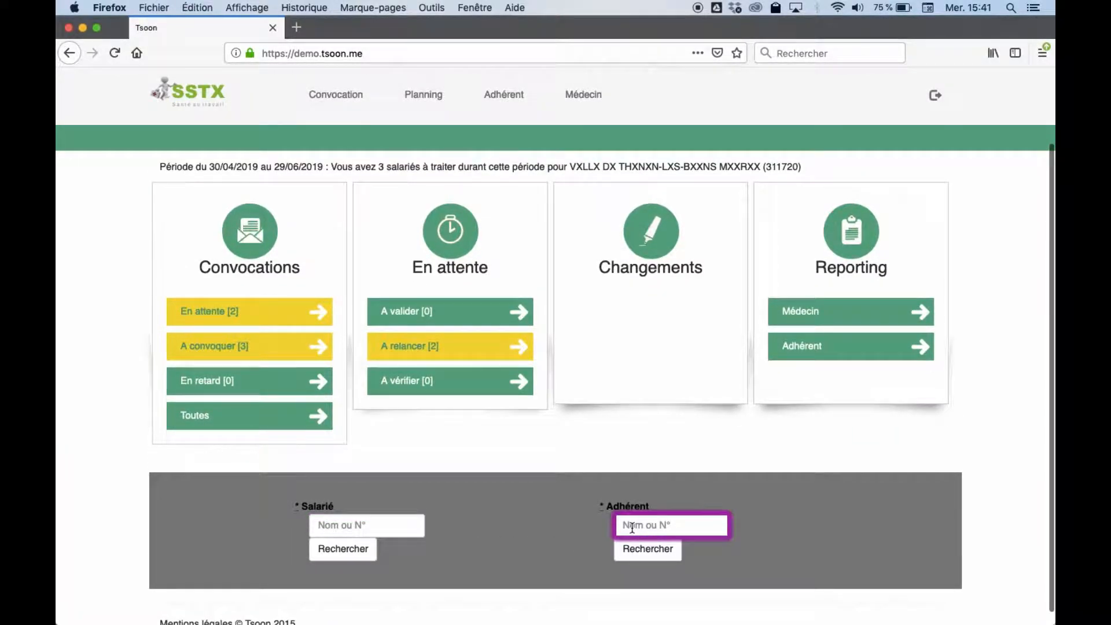
scroll(368, 511, up, 3)
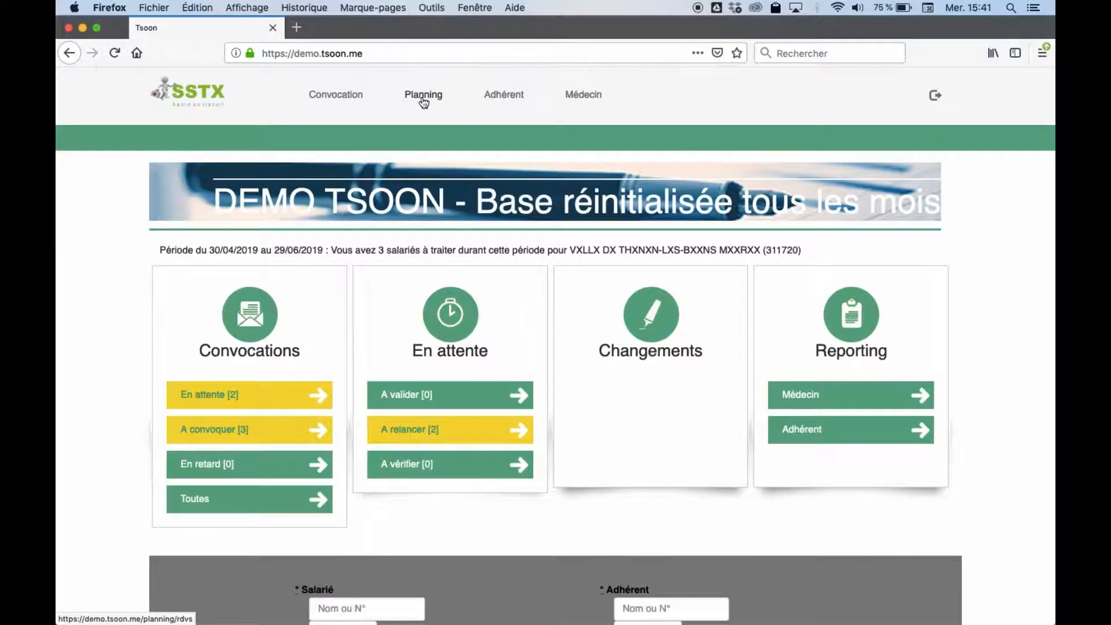
Step: Show the Planning for Monday 17 June 2019, cycling Jour and Semaine views back to Heure
click(422, 95)
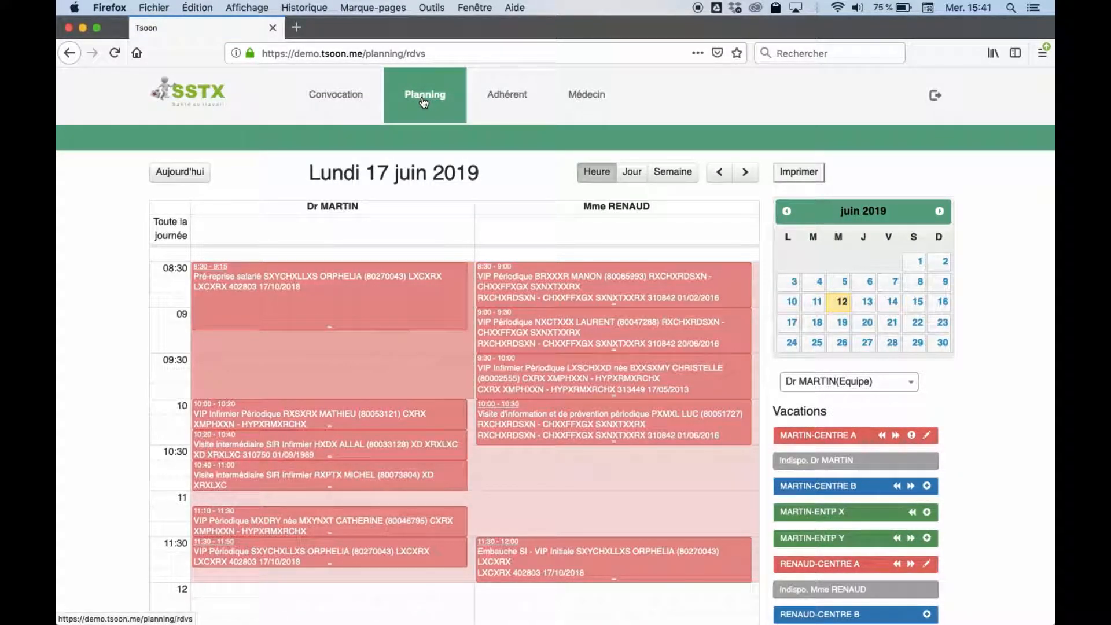
click(634, 177)
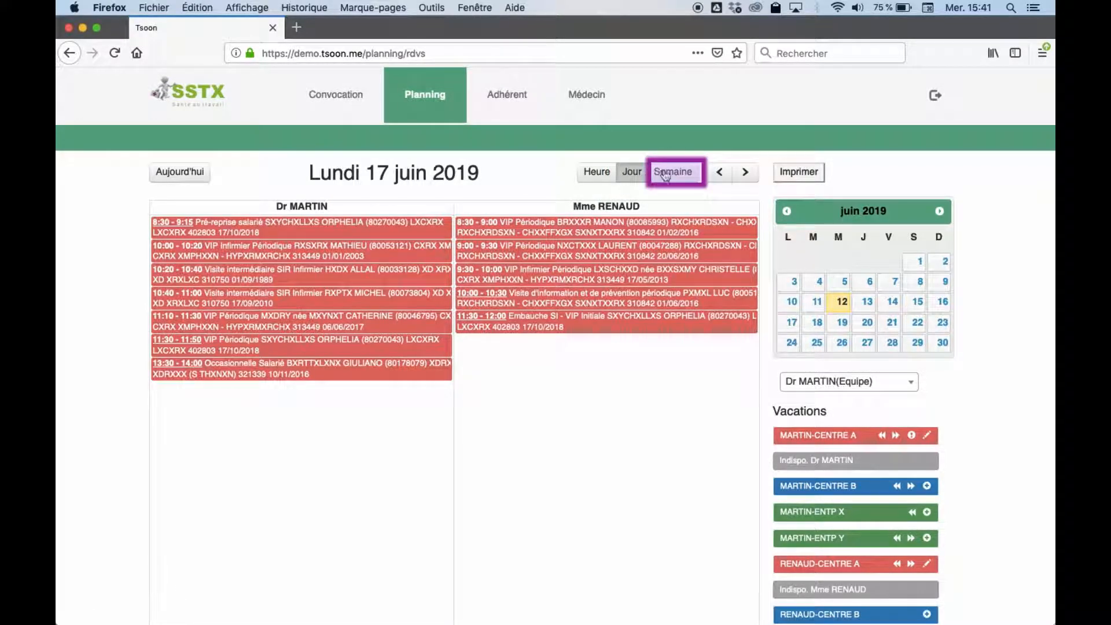
click(665, 175)
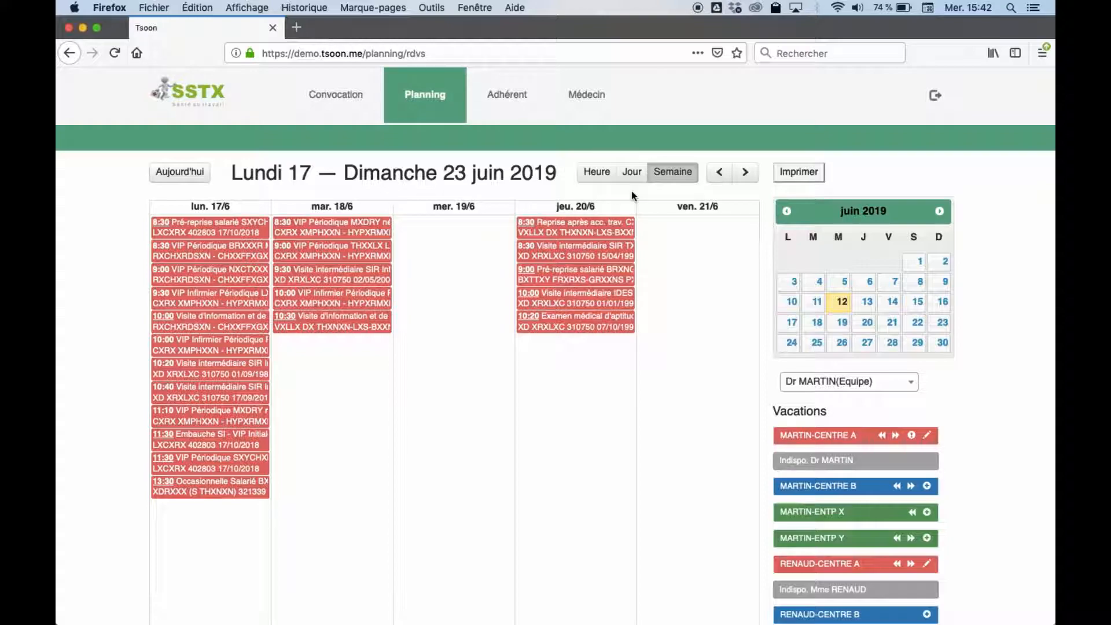
click(593, 182)
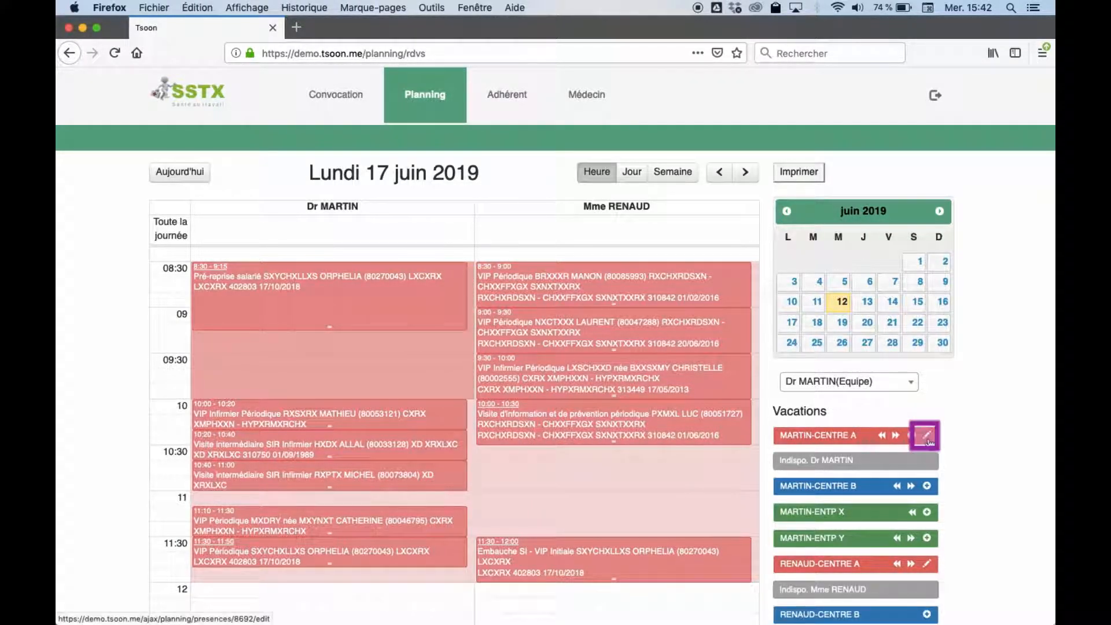
click(927, 436)
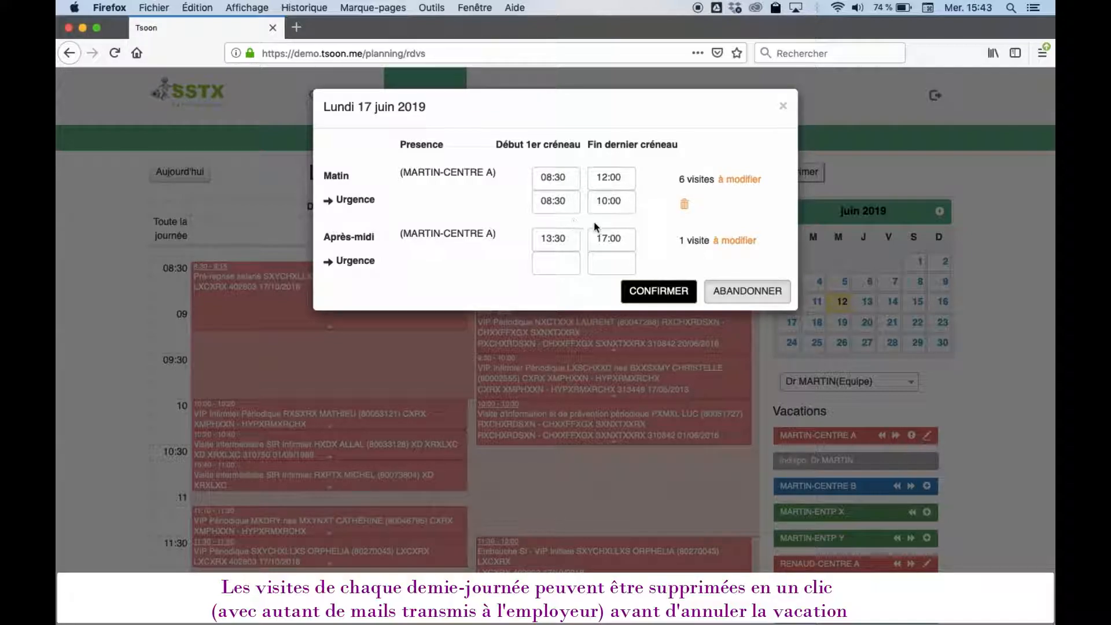
click(726, 291)
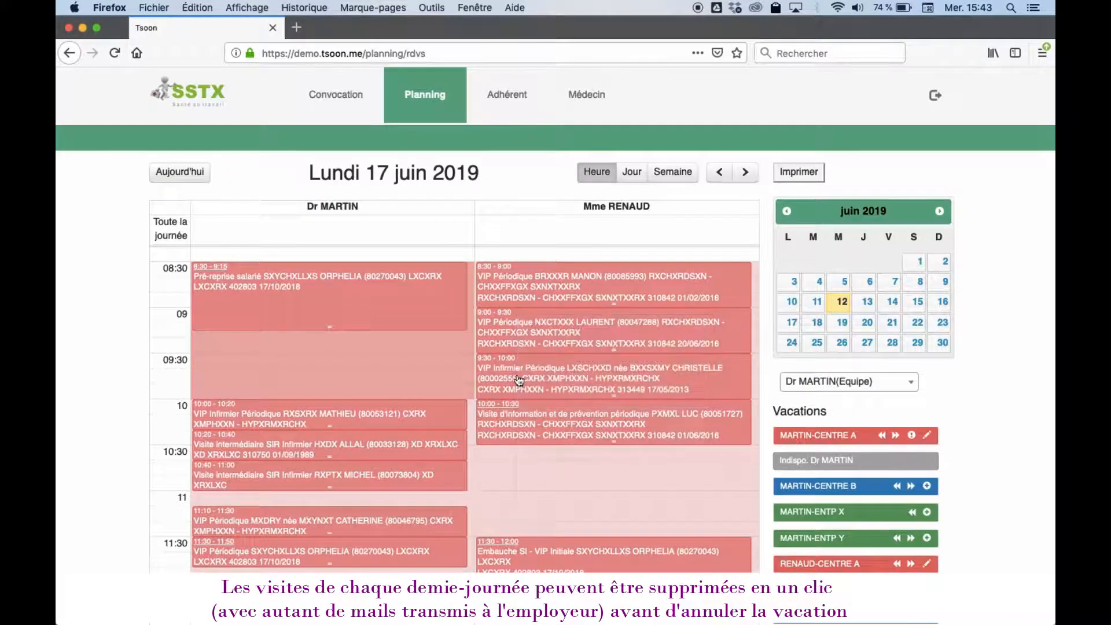
mouse_move(252, 303)
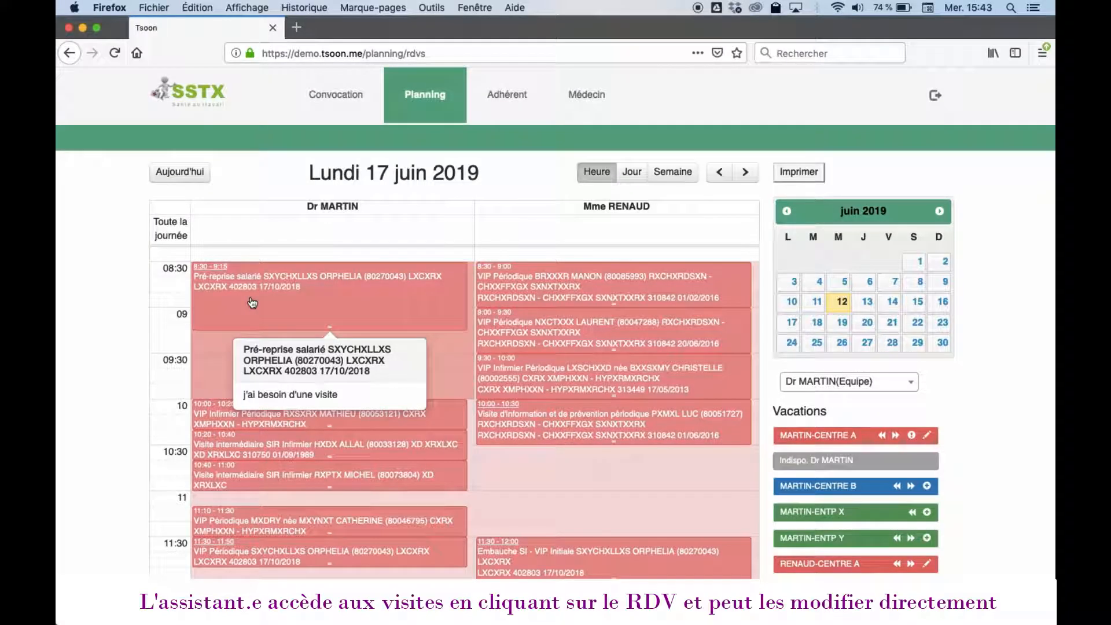
click(252, 302)
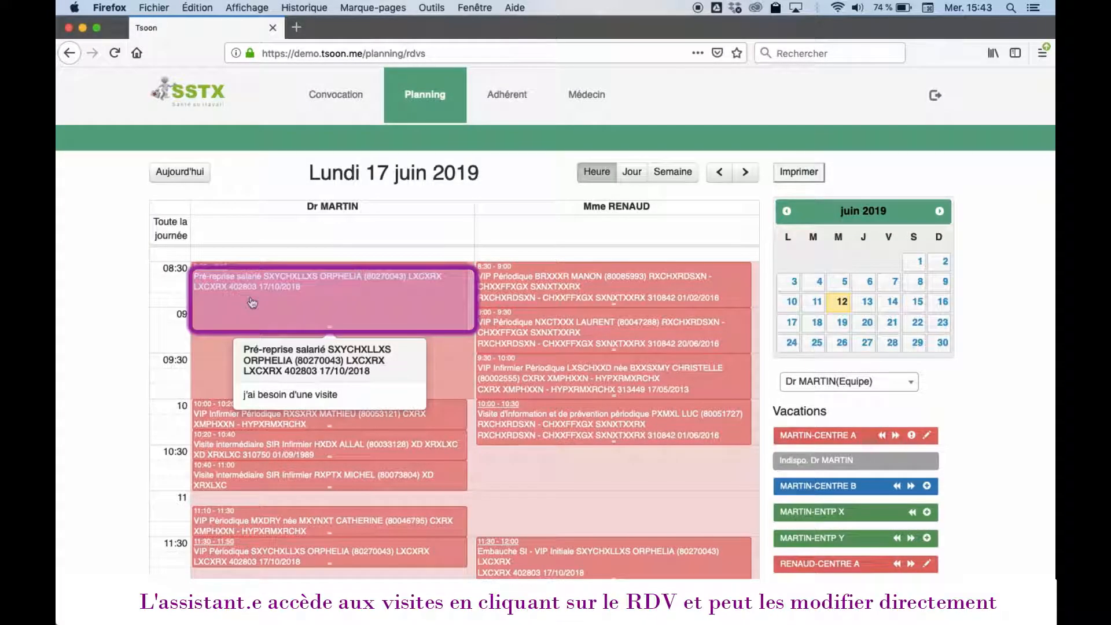
click(252, 303)
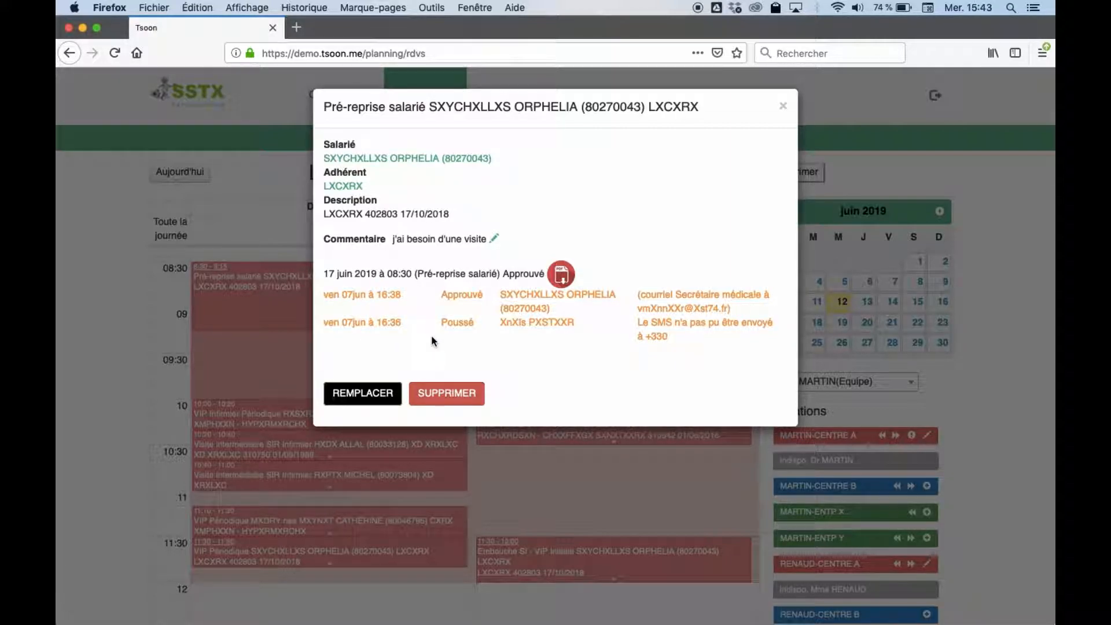
click(560, 280)
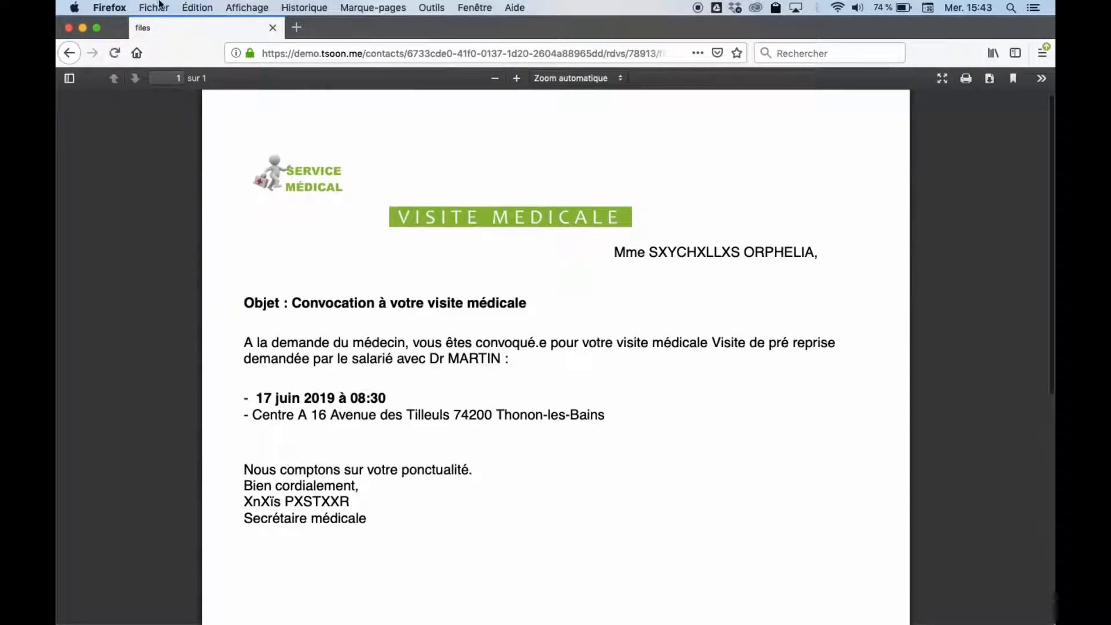
click(69, 56)
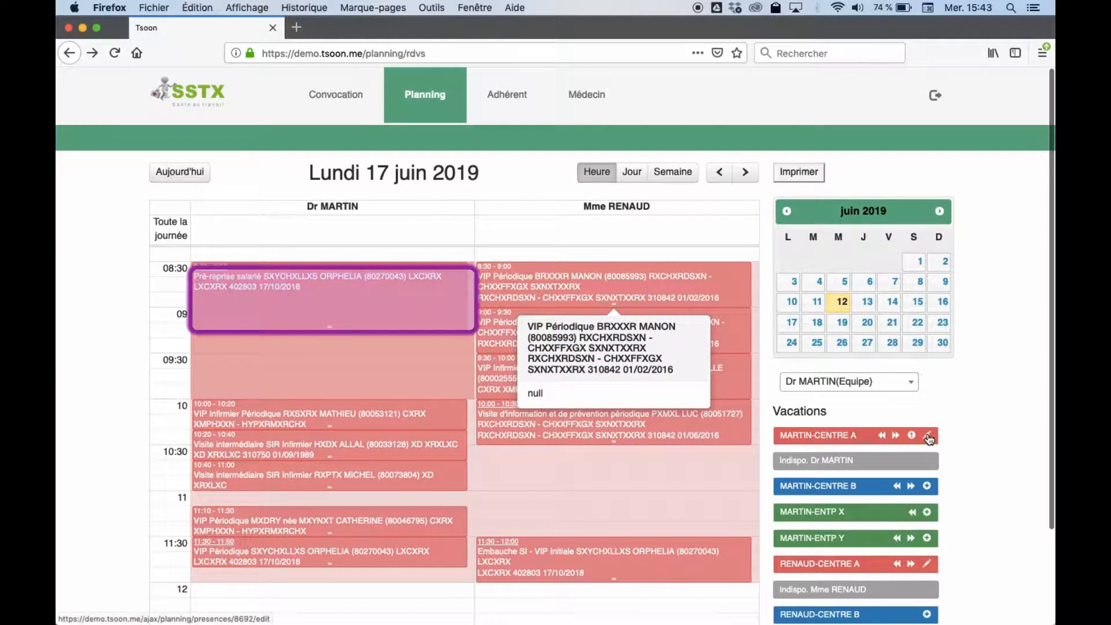
click(236, 279)
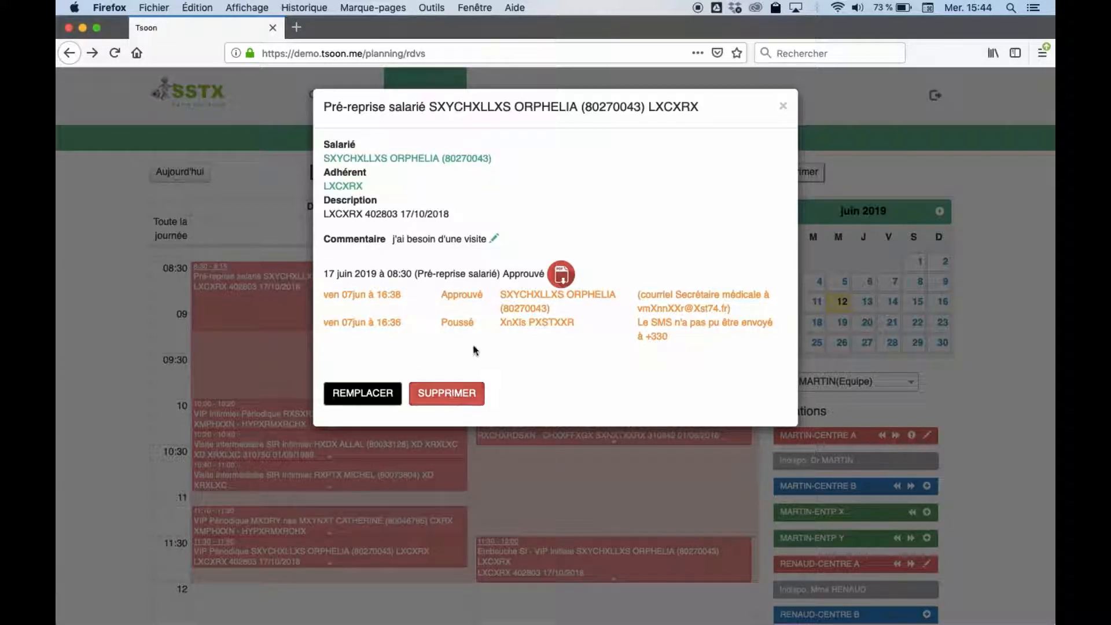
click(783, 106)
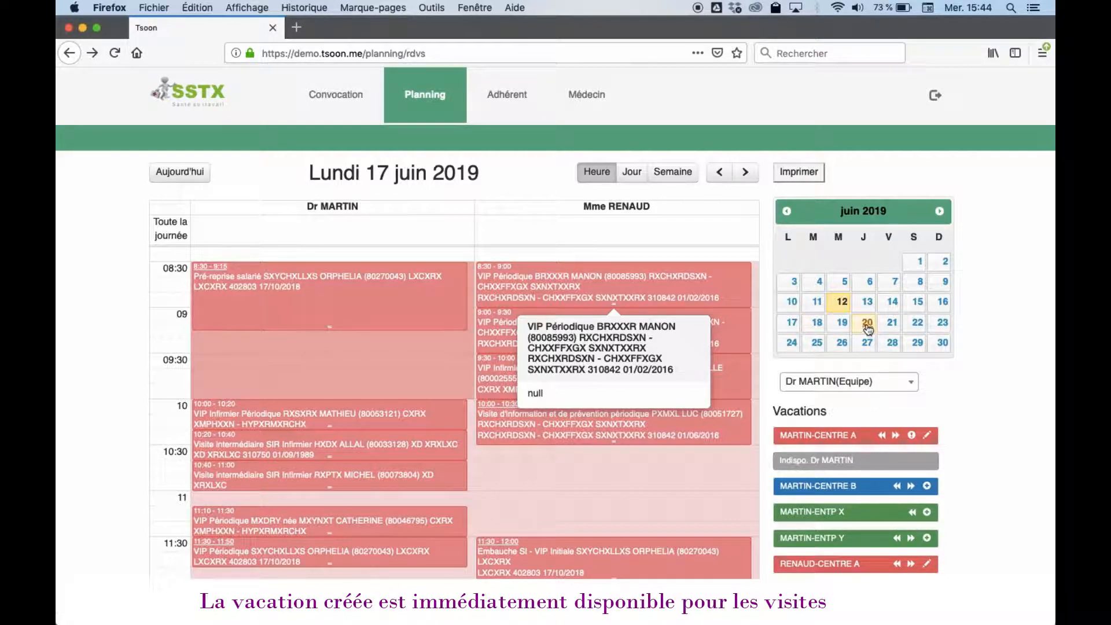
Step: Move the planning to Monday 24 June 2019
click(867, 325)
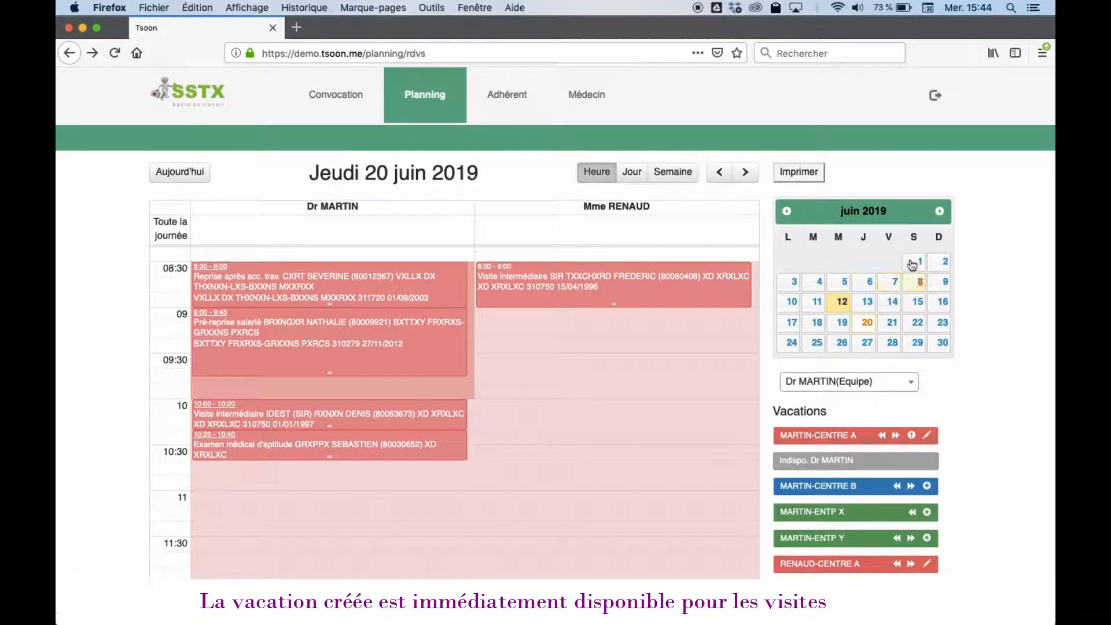
click(792, 343)
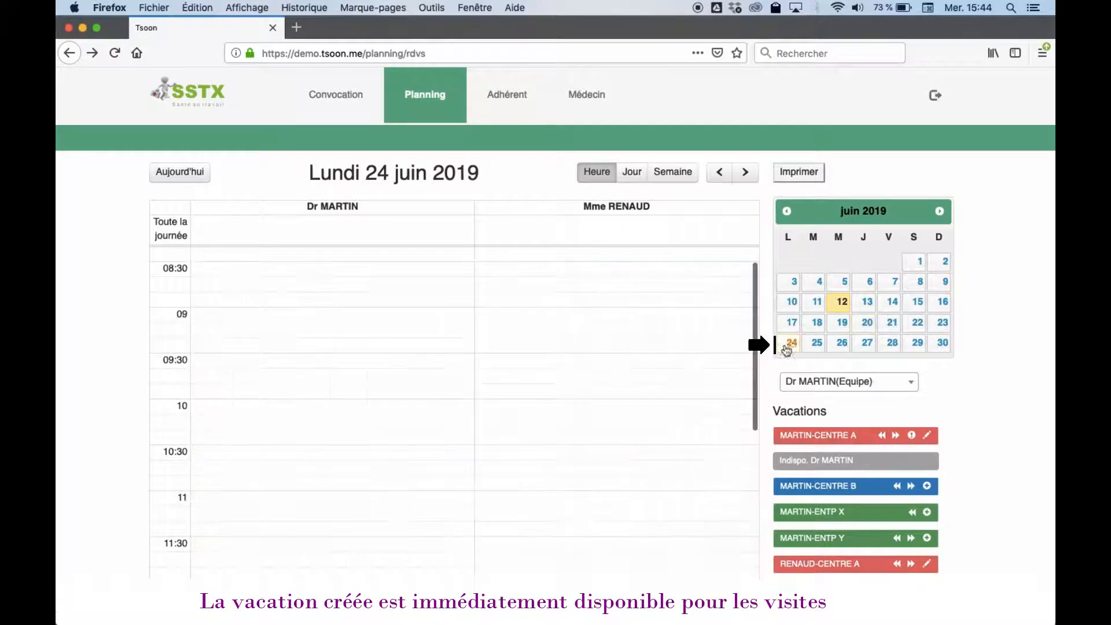
scroll(840, 520, down, 4)
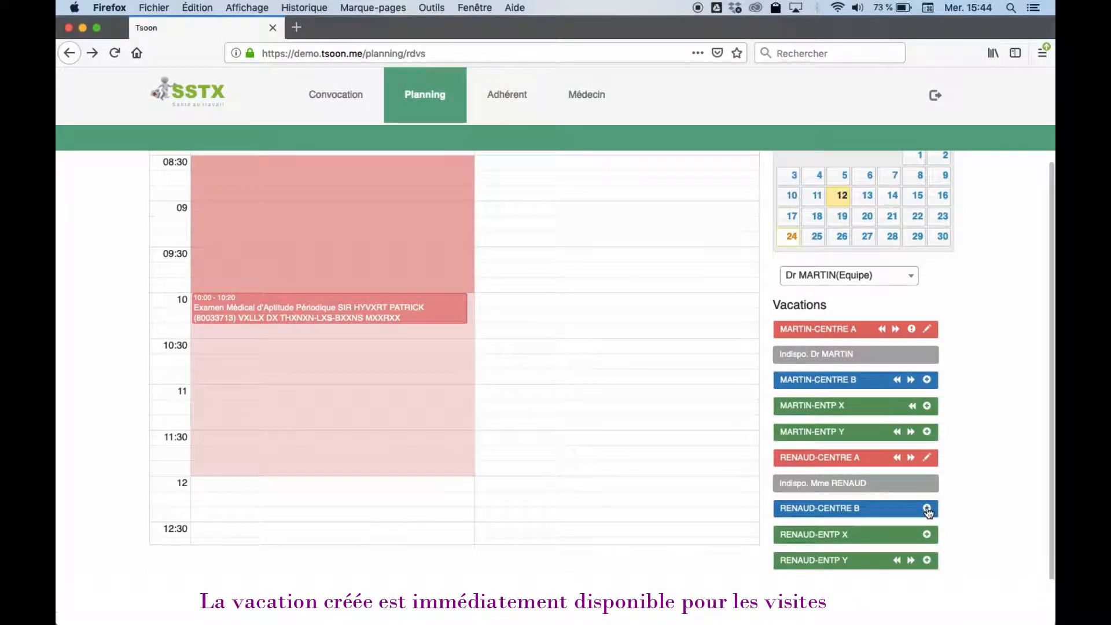
Step: Add a 9:00–12:00 Centre B morning session for the second practitioner
click(927, 509)
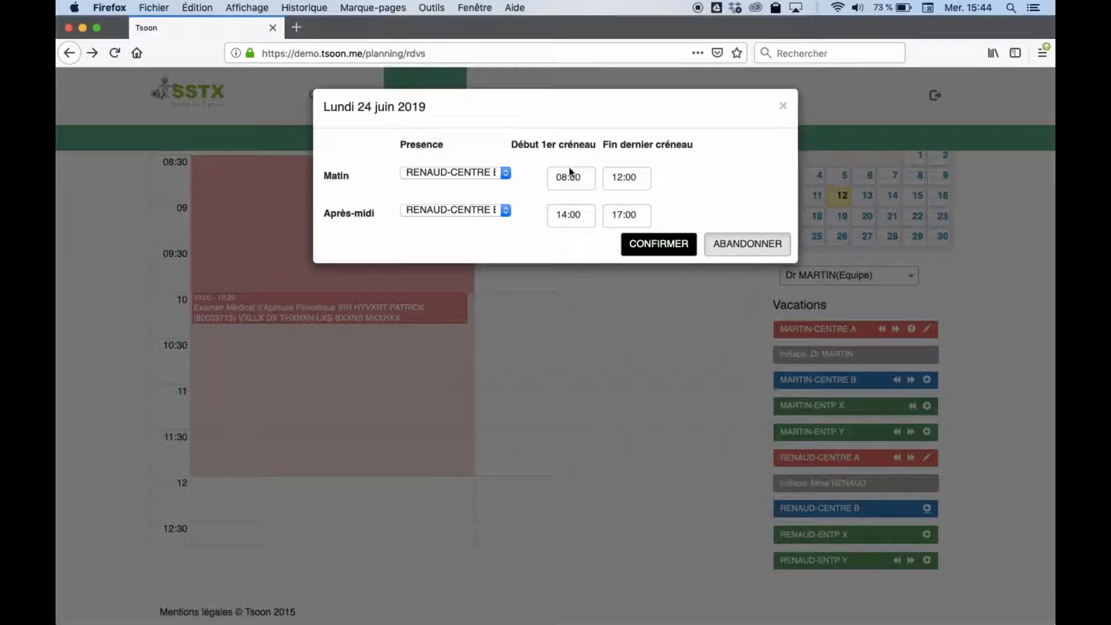
click(570, 183)
key(BackSpace)
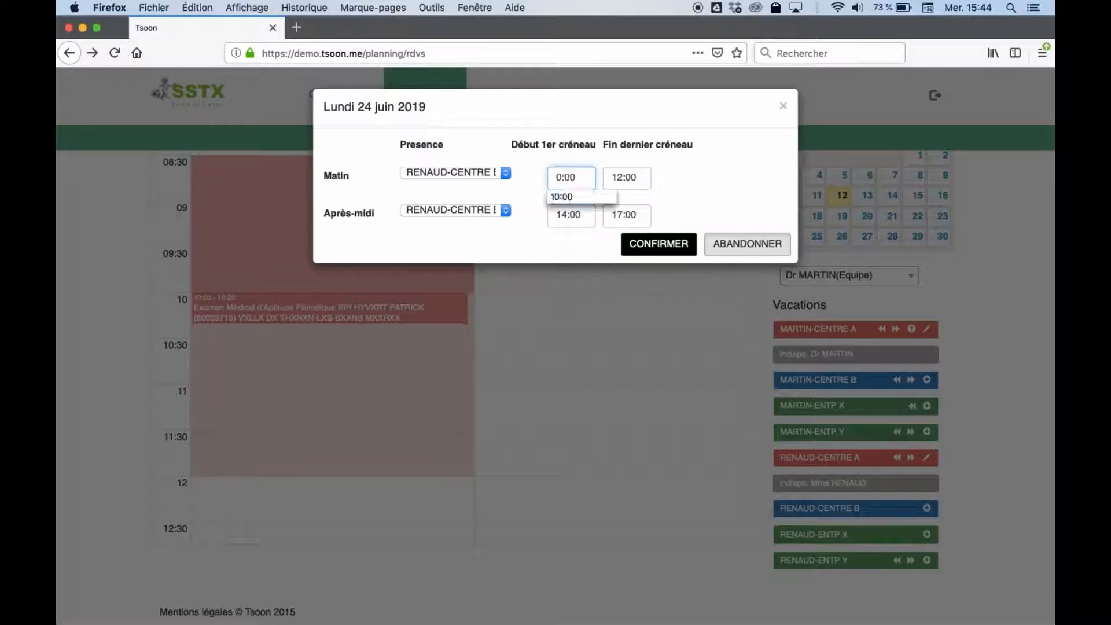
text(9)
click(673, 248)
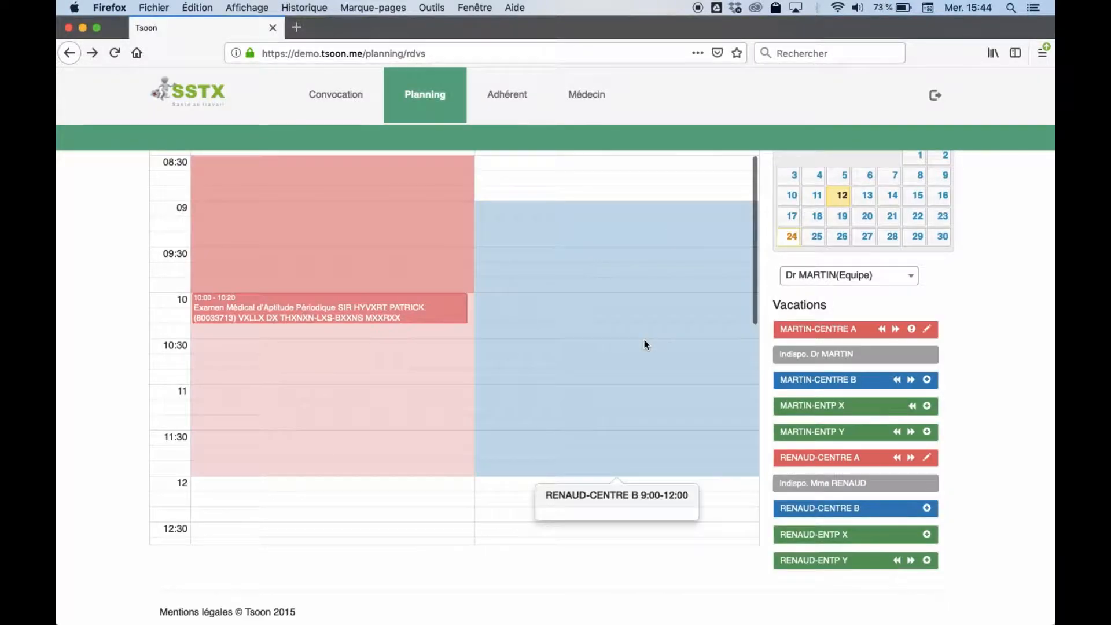
Step: Drag Mme RENAUD's unavailability block onto the calendar at 10:30–11:30
scroll(644, 340, down, 4)
scroll(644, 340, up, 4)
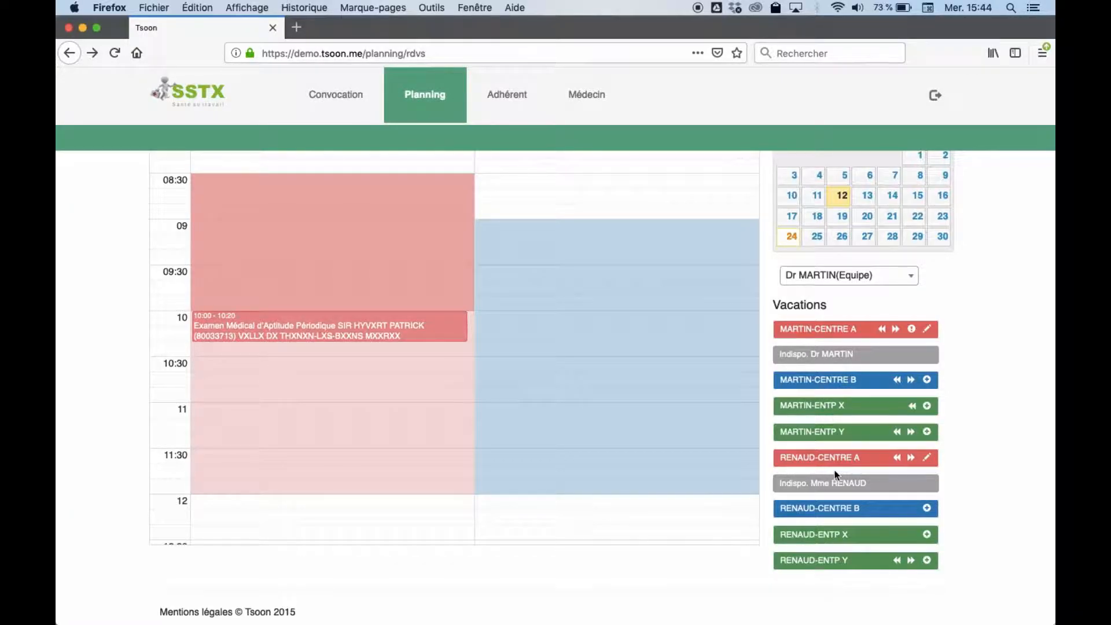
click(821, 488)
drag(821, 489, 539, 368)
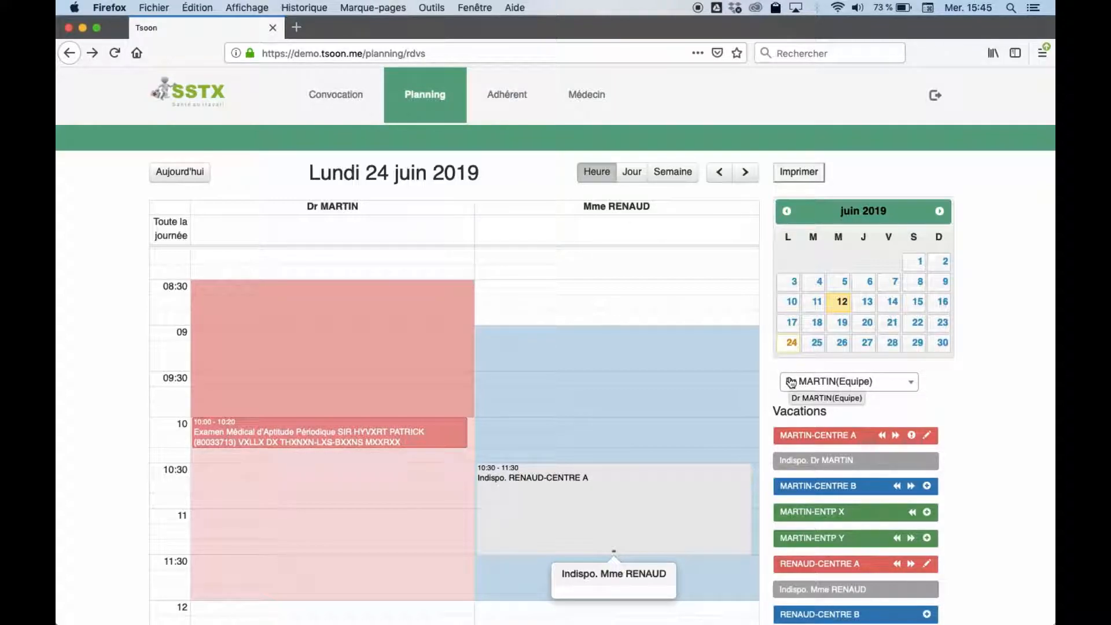
Step: Switch the planning from the team entry to Dr MARTIN alone
click(826, 382)
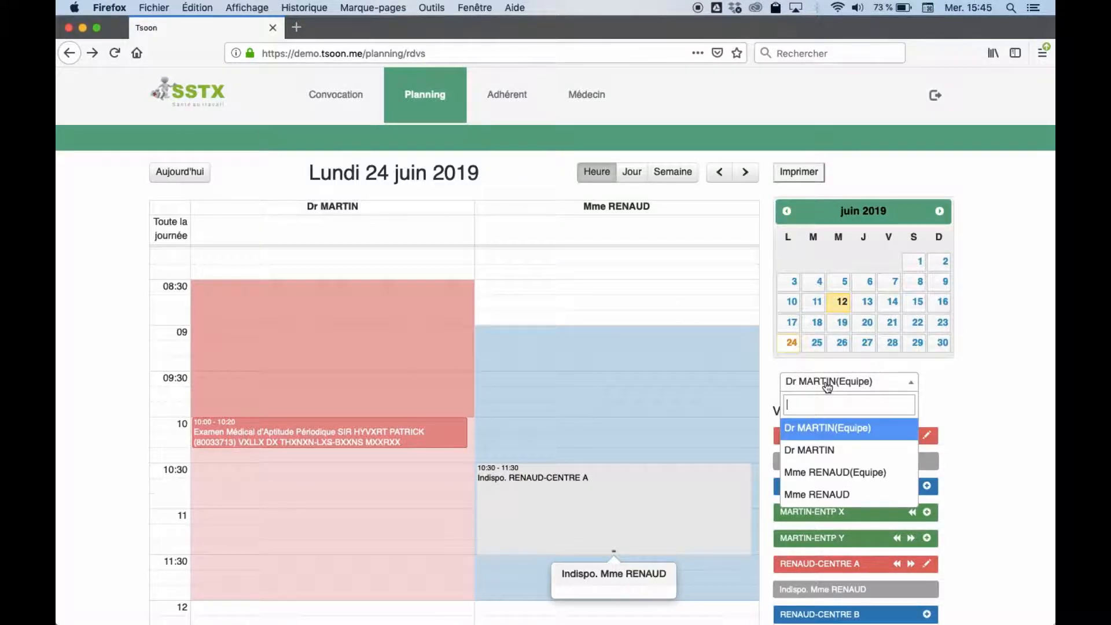
click(817, 448)
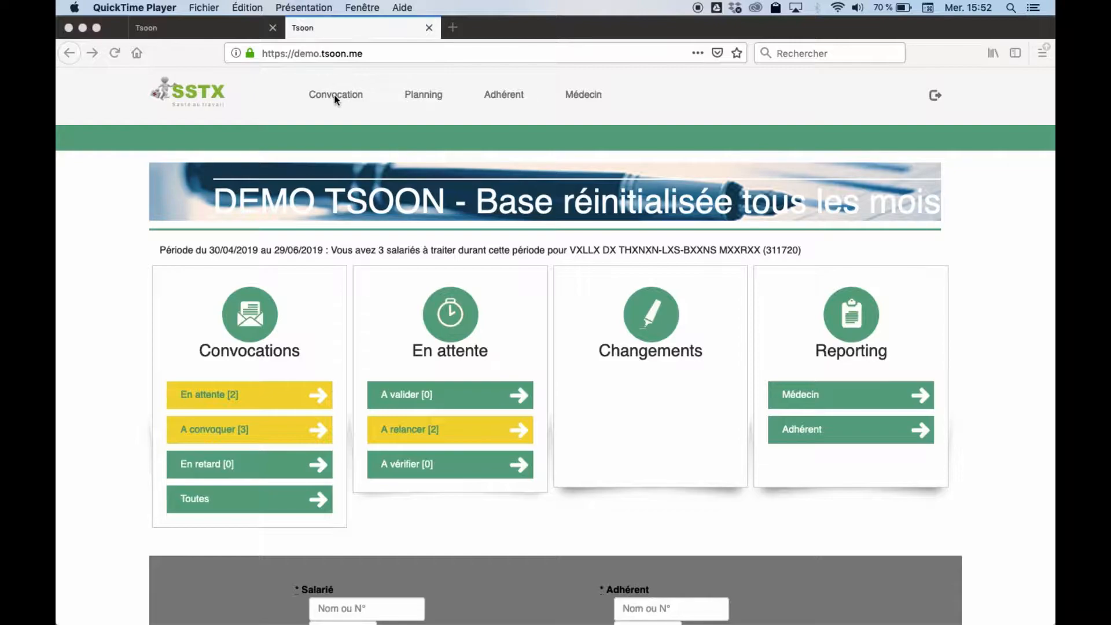
Step: On the Convocation page, select a different member company and list the Adhérents to convene
click(335, 100)
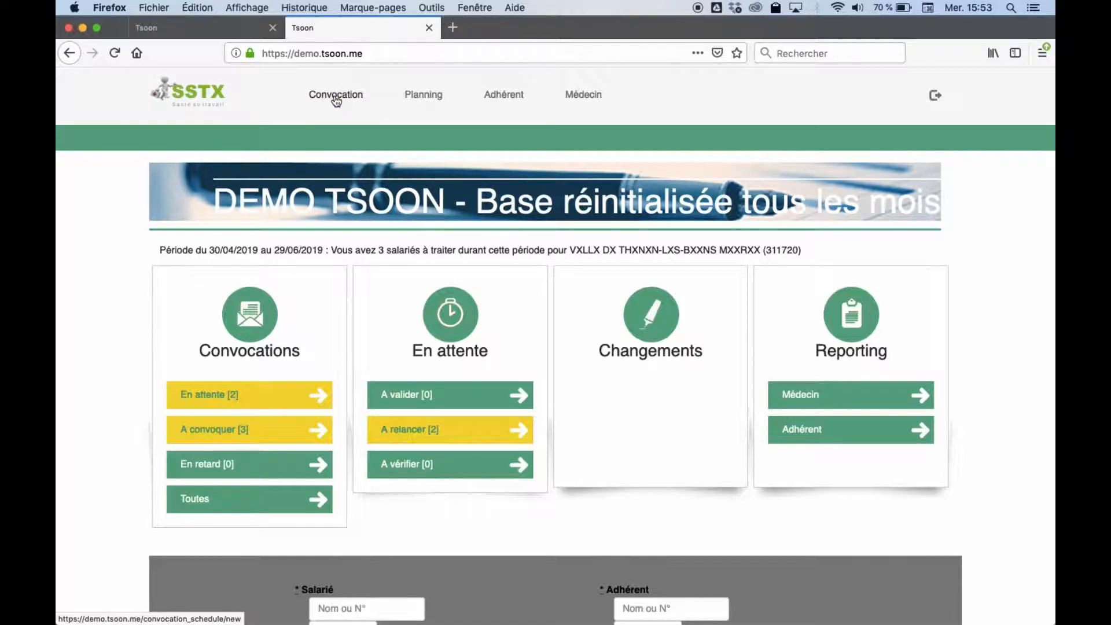
click(335, 100)
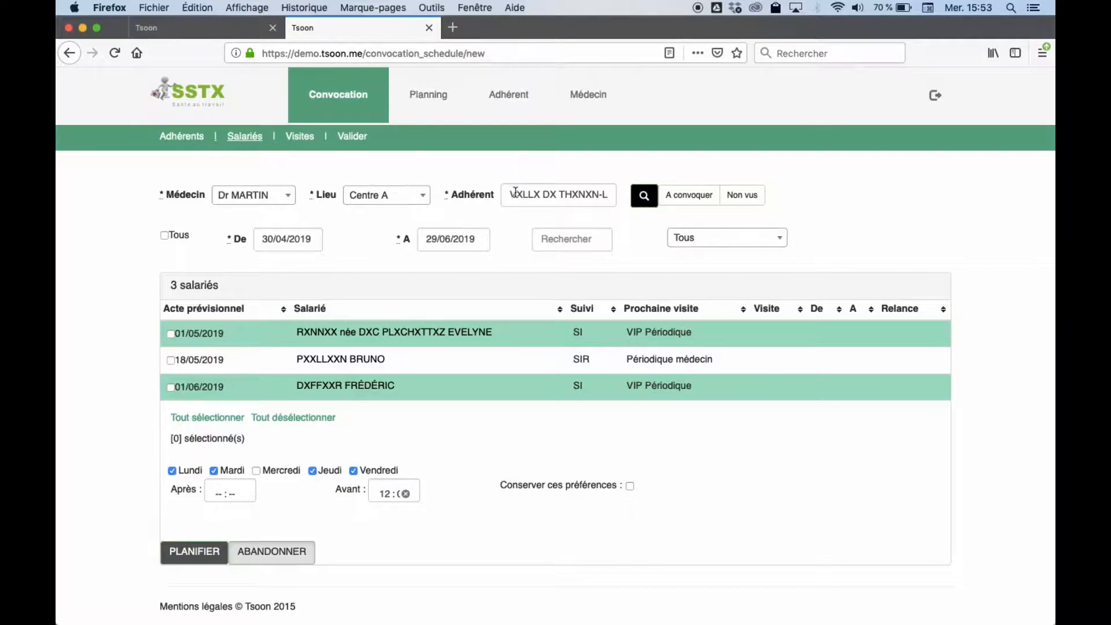
click(646, 199)
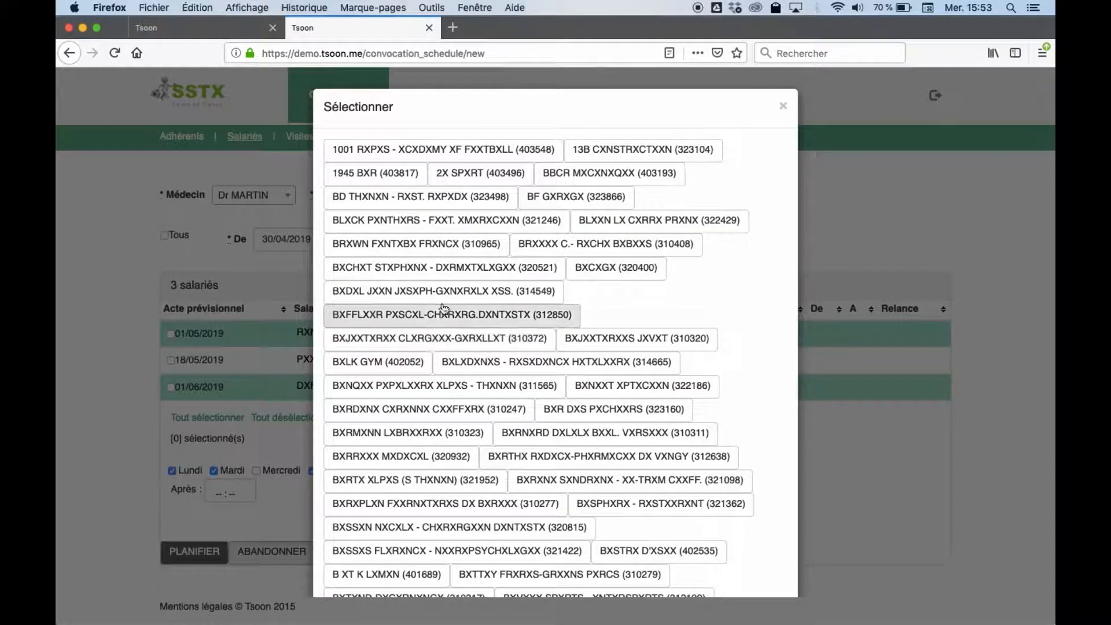
click(404, 269)
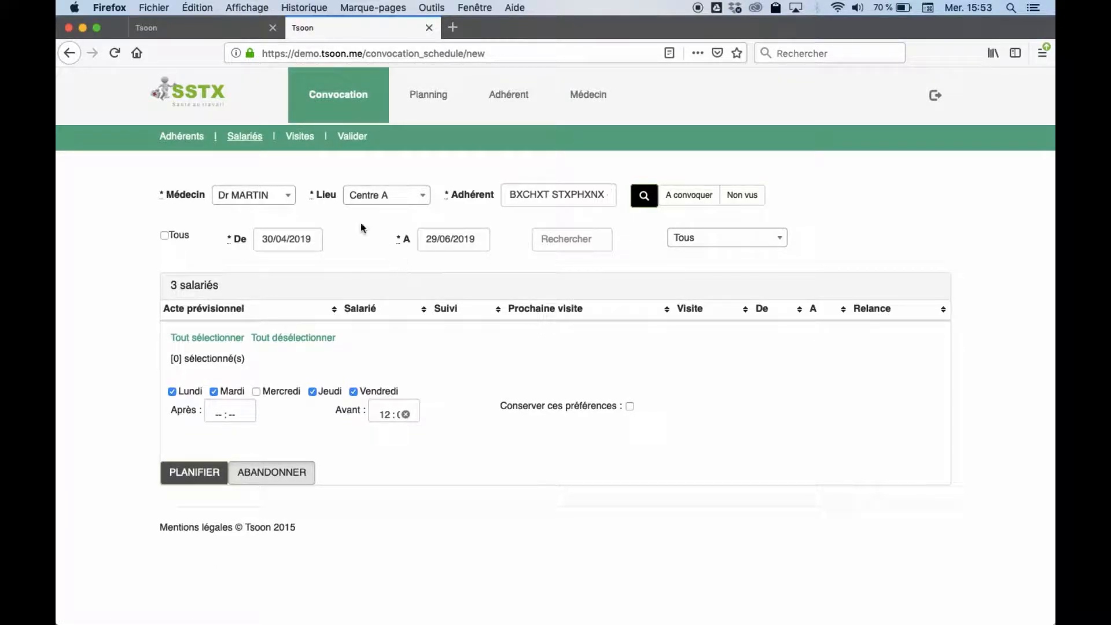
click(181, 139)
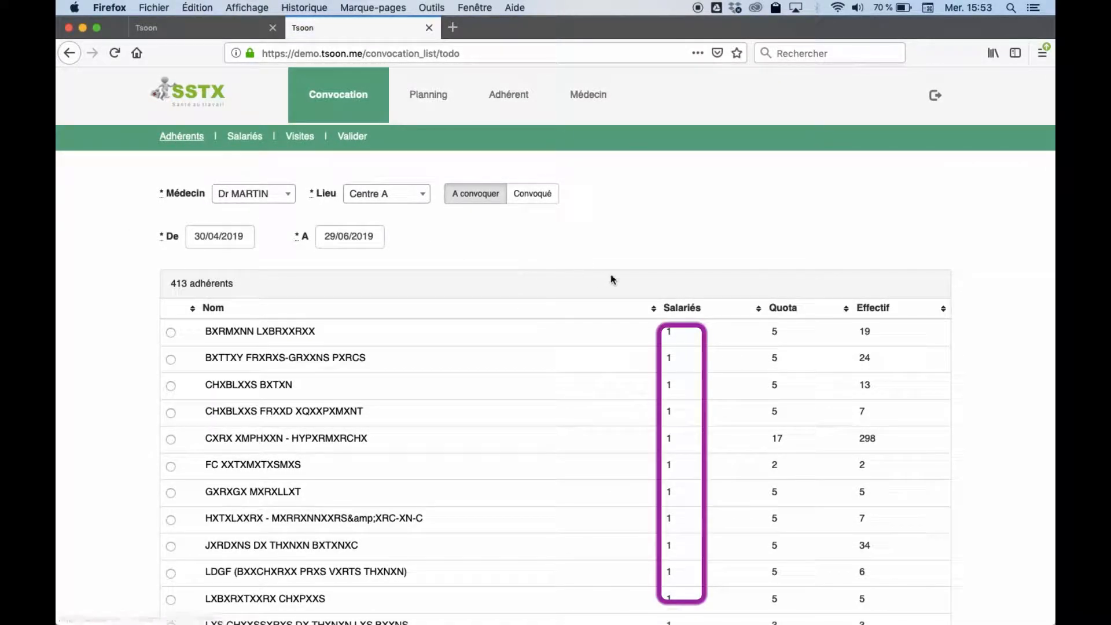
Step: Sort member companies by pending Salariés, most first, and open RXNDSTXD
click(680, 310)
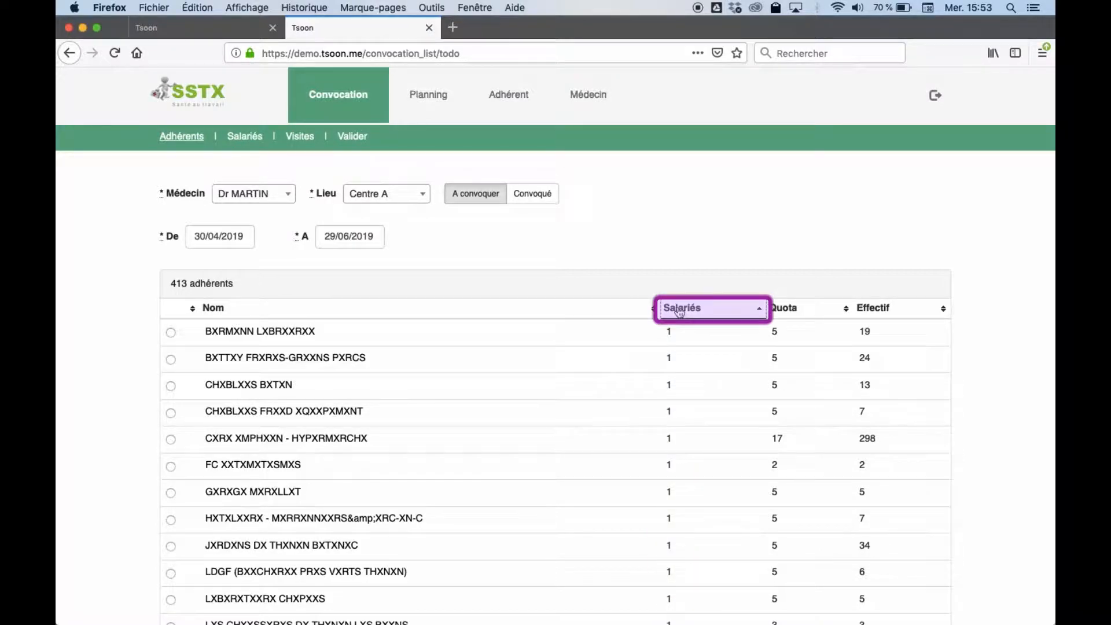
click(681, 310)
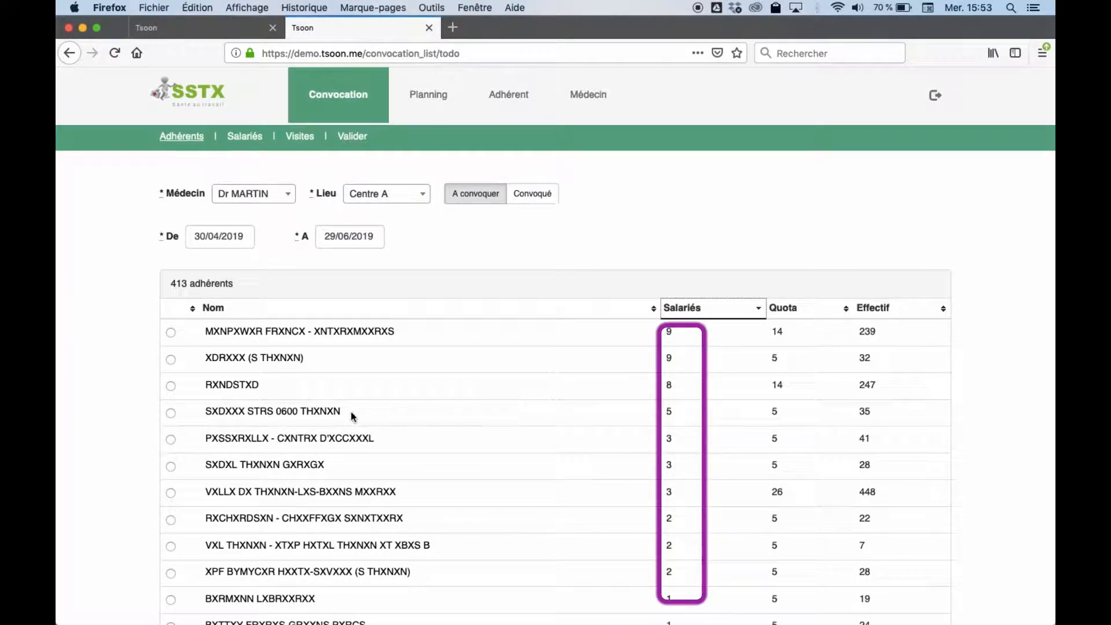
click(233, 384)
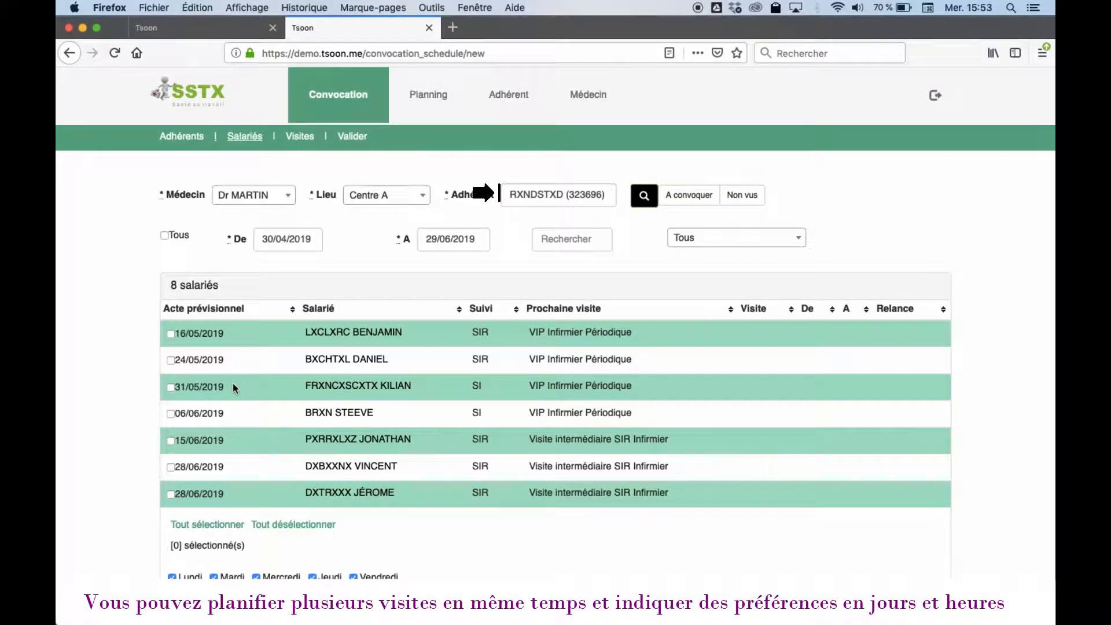
Step: Select the employees due 31/05, 06/06 and 15/06/2019 and run PLANIFIER
click(170, 388)
click(170, 427)
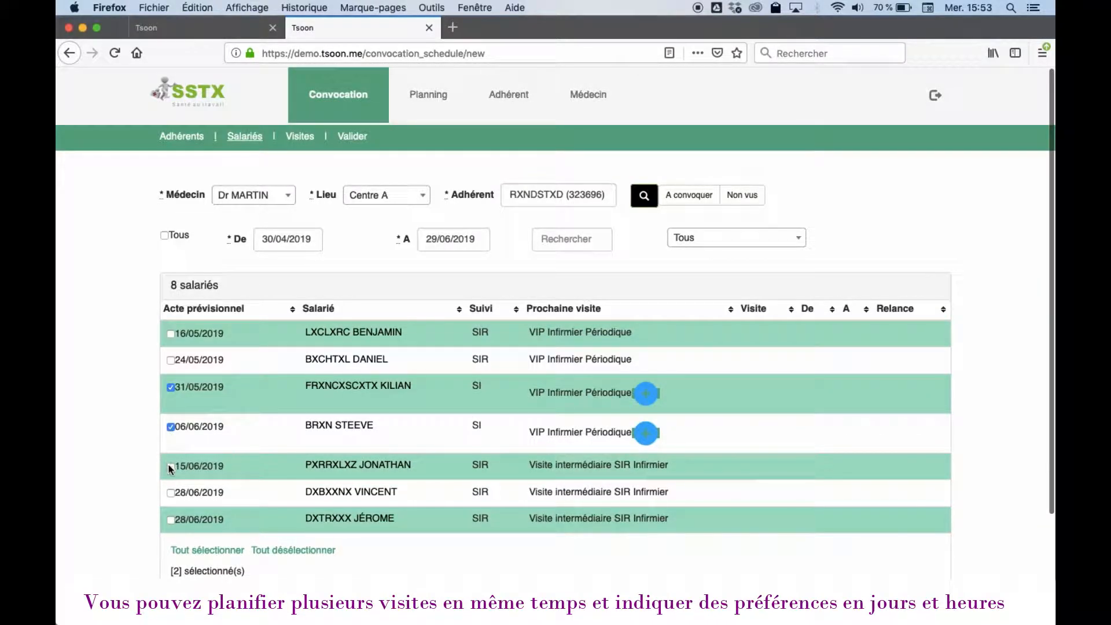
click(171, 466)
scroll(173, 492, down, 3)
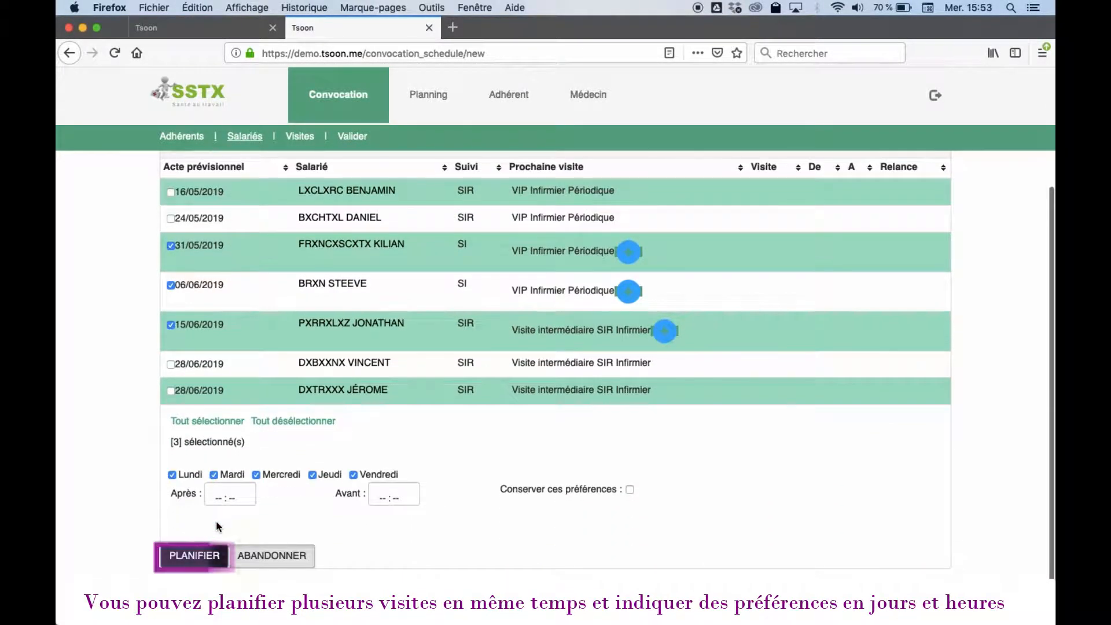
click(185, 557)
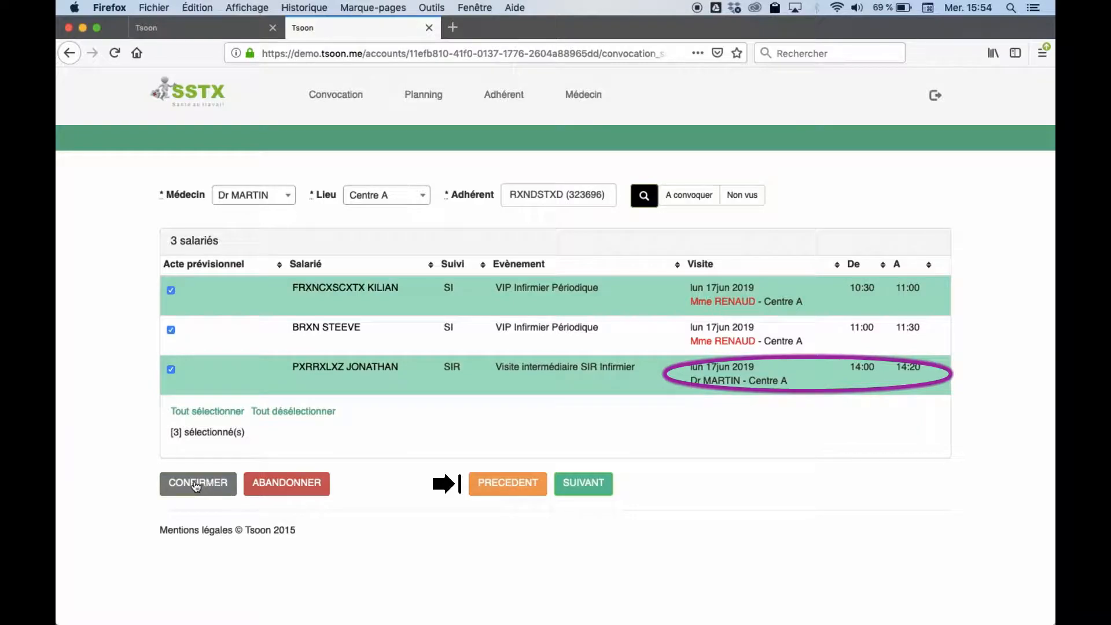
Step: Confirm the proposed visits: Mme RENAUD at 10:30 and 11:00, Dr MARTIN at 14:00
click(196, 487)
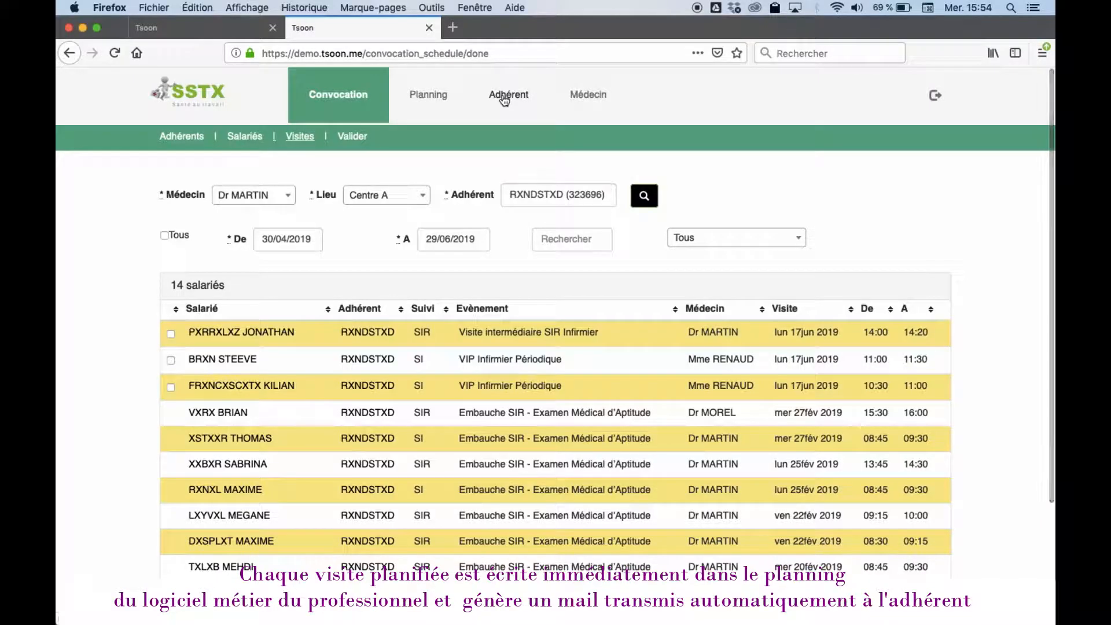
Step: Open RXNDSTXD's Adhérent record showing effectif 247 and quota 14
click(505, 97)
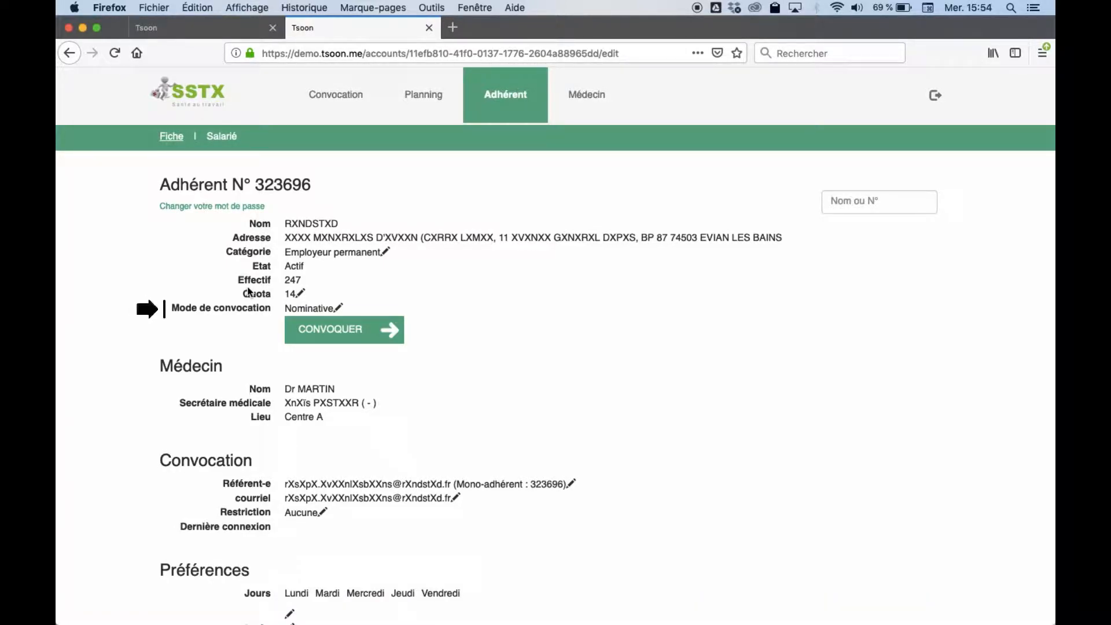
Step: Make the employee's convocation mode editable and list Anonyme, Nominative and Pas de convocation
click(338, 307)
click(338, 312)
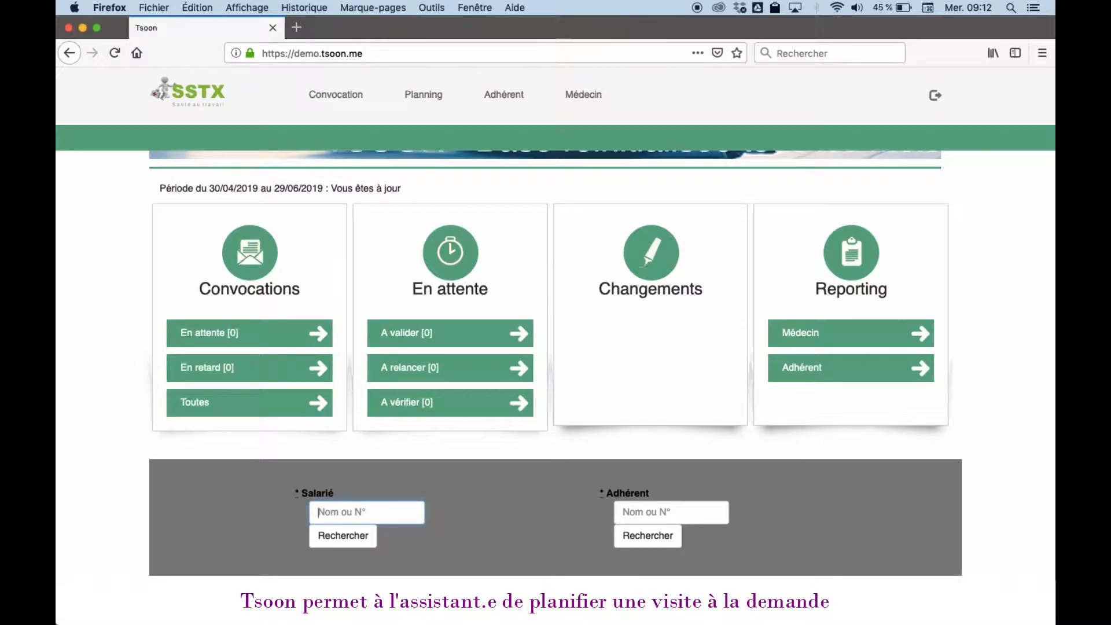
Step: Find the employee by first name, open their Salarié record and start a visit request
text(gwenael)
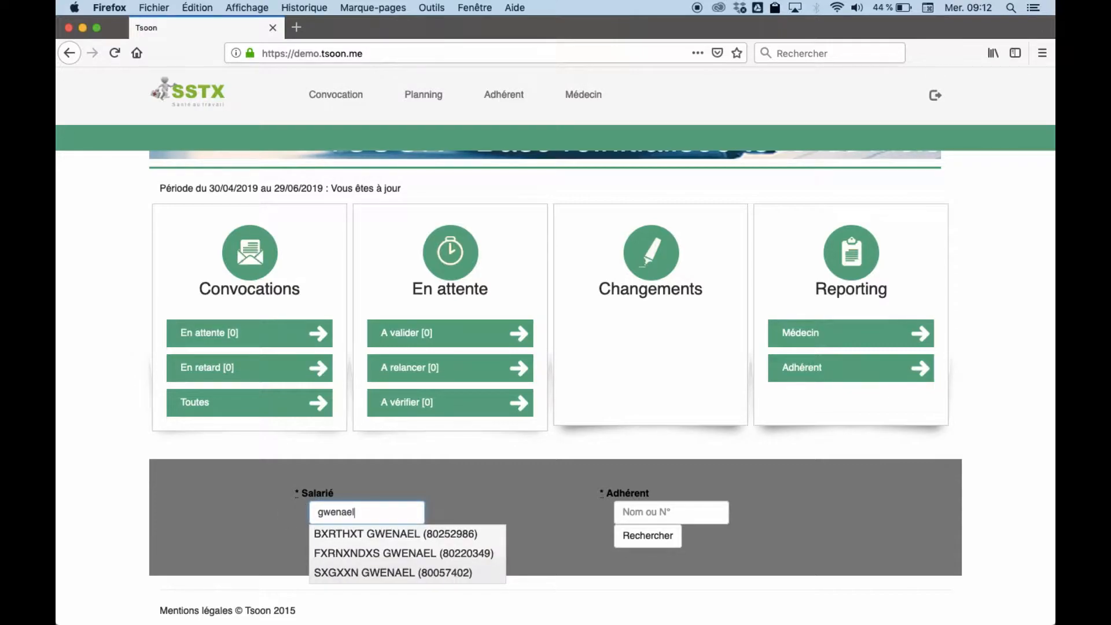
click(385, 575)
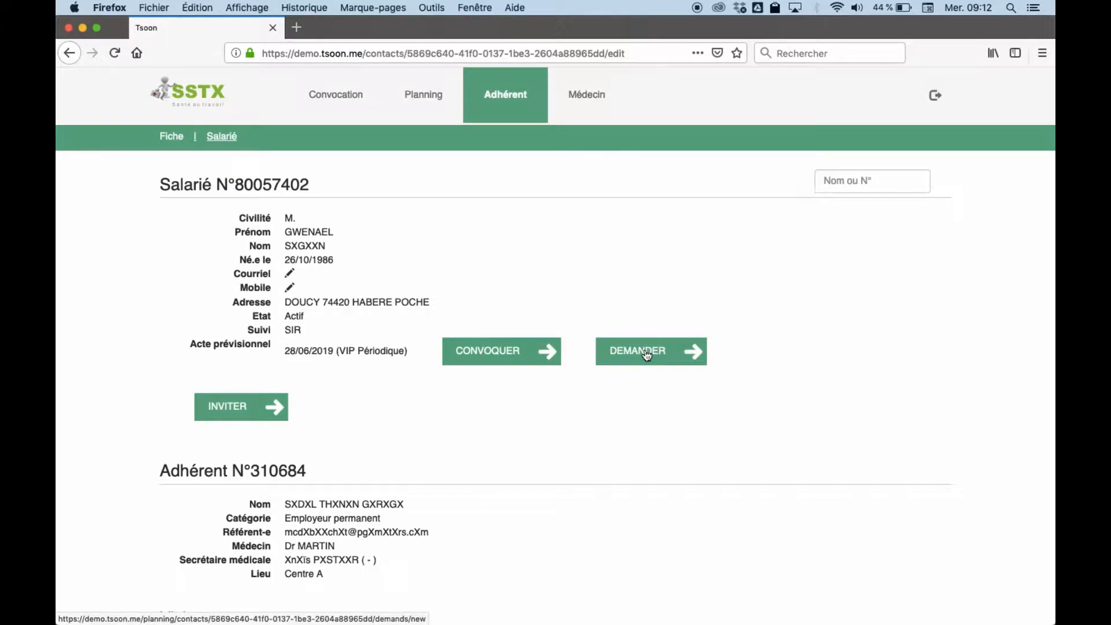
click(646, 355)
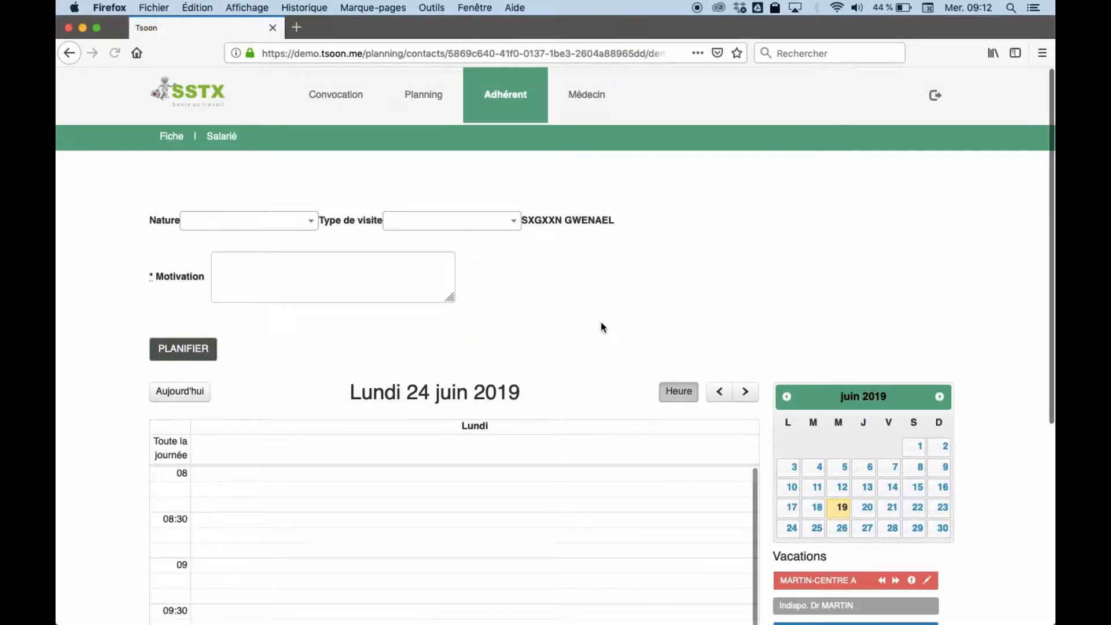
Step: Set Nature Reprise, type Accident du travail, motivation 'Arret, reprise appel de l'employeur'
click(247, 225)
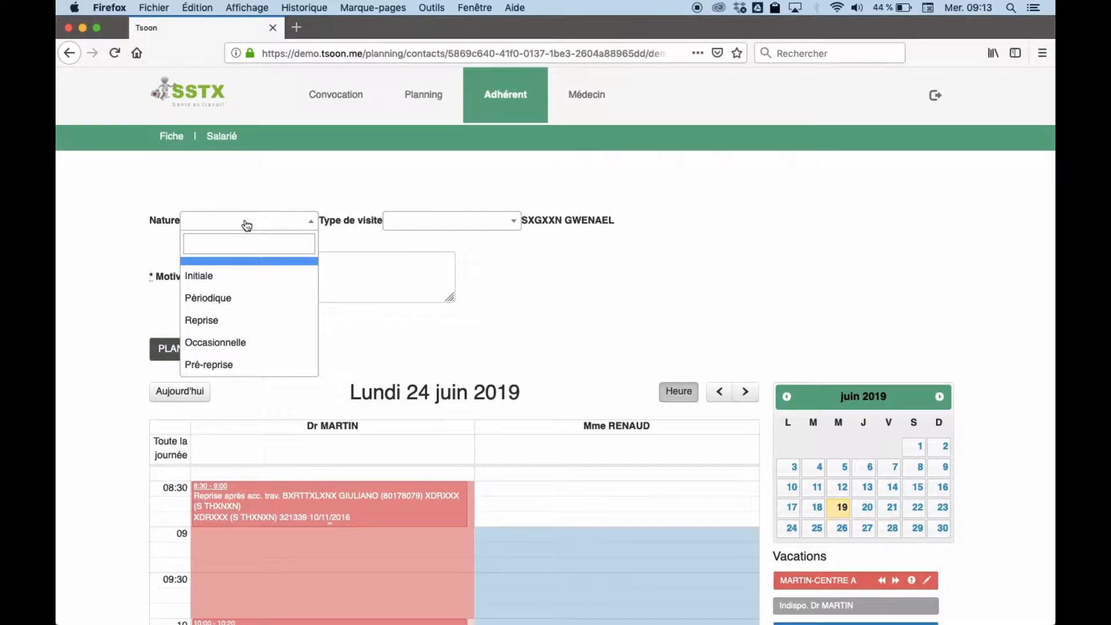
click(210, 322)
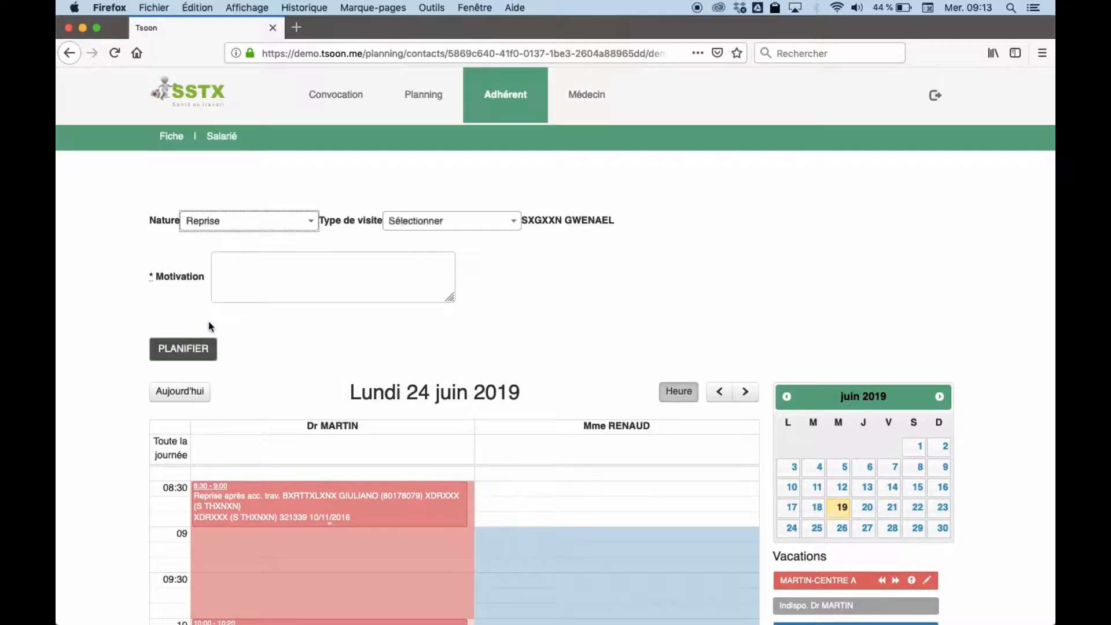
click(401, 220)
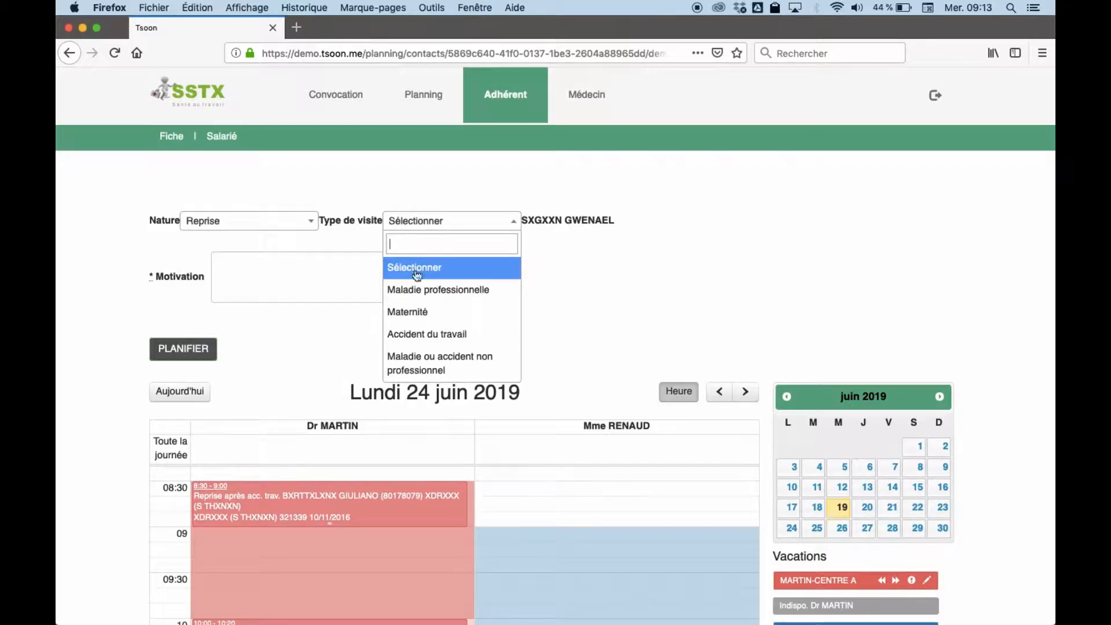
click(413, 335)
click(250, 269)
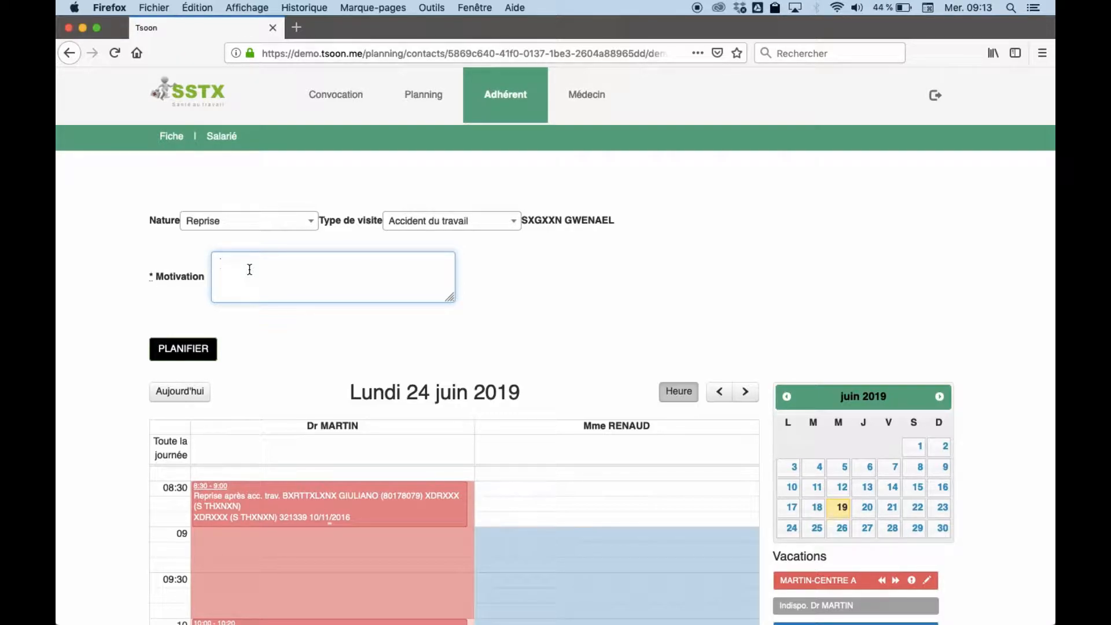
text(Arret, reprise appel de l'employeur)
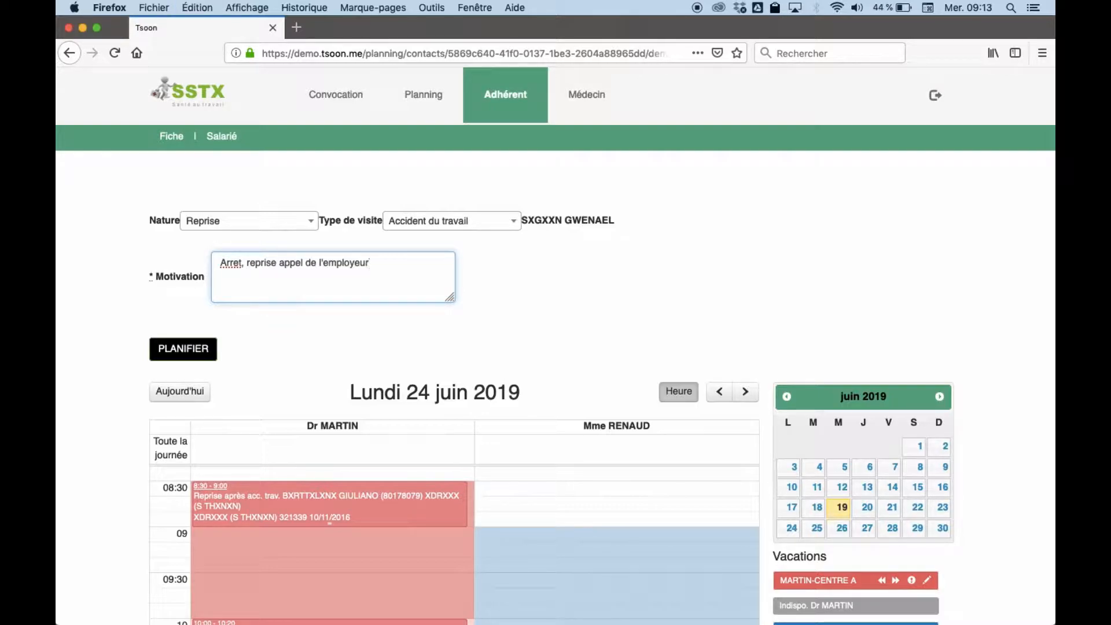
Step: Plan the visit and move its proposed Thursday 20 June slot from 13:30 to 14:40
click(186, 348)
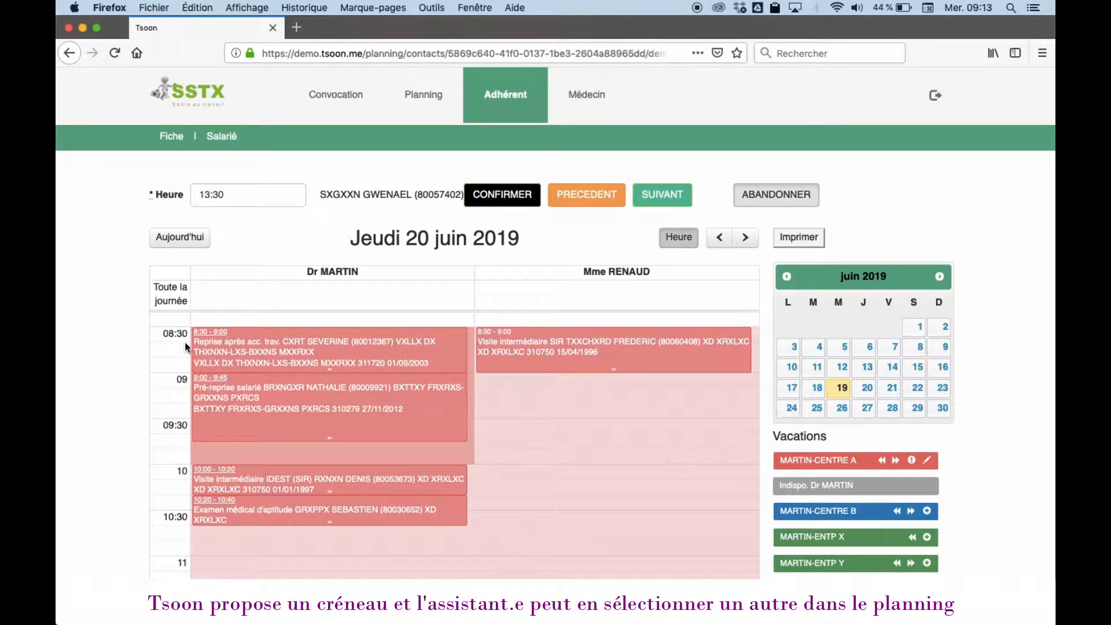
scroll(187, 346, down, 10)
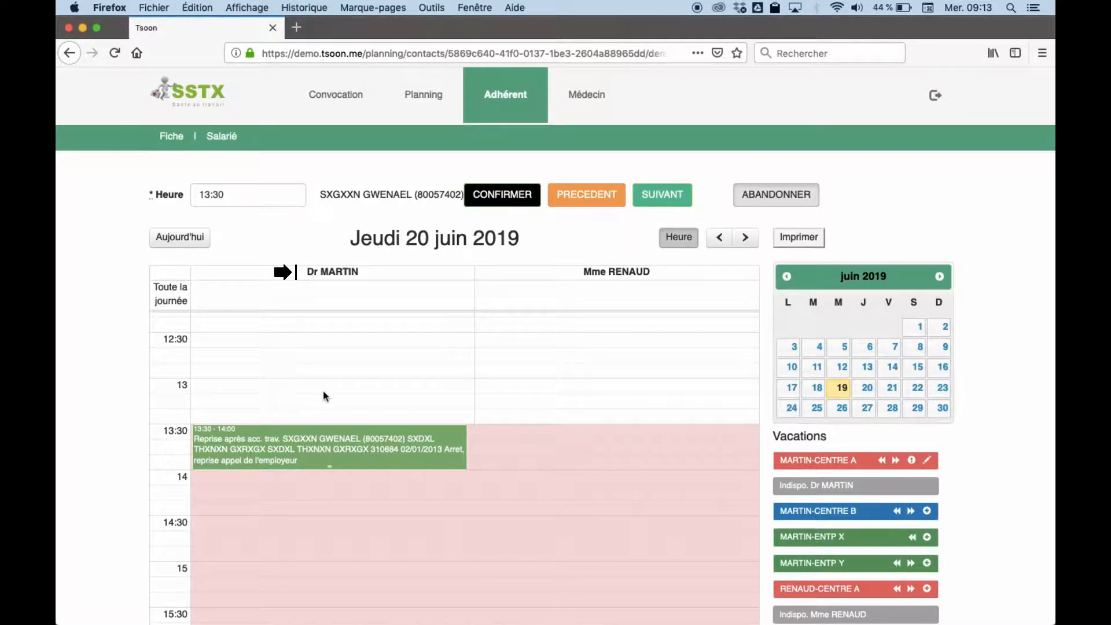
mouse_move(285, 441)
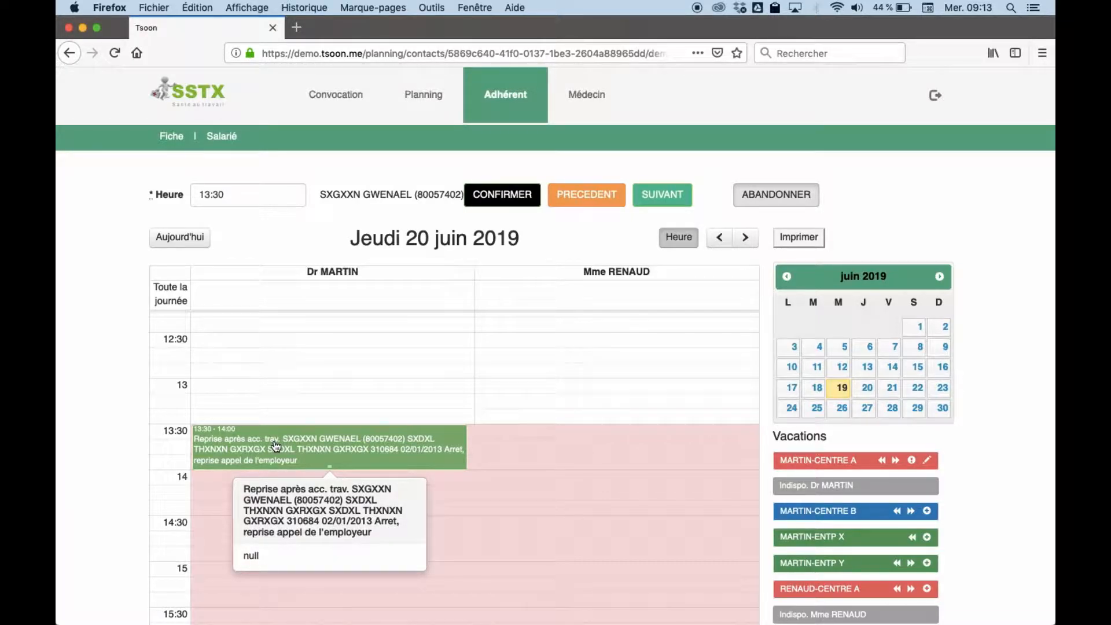
drag(282, 443, 257, 557)
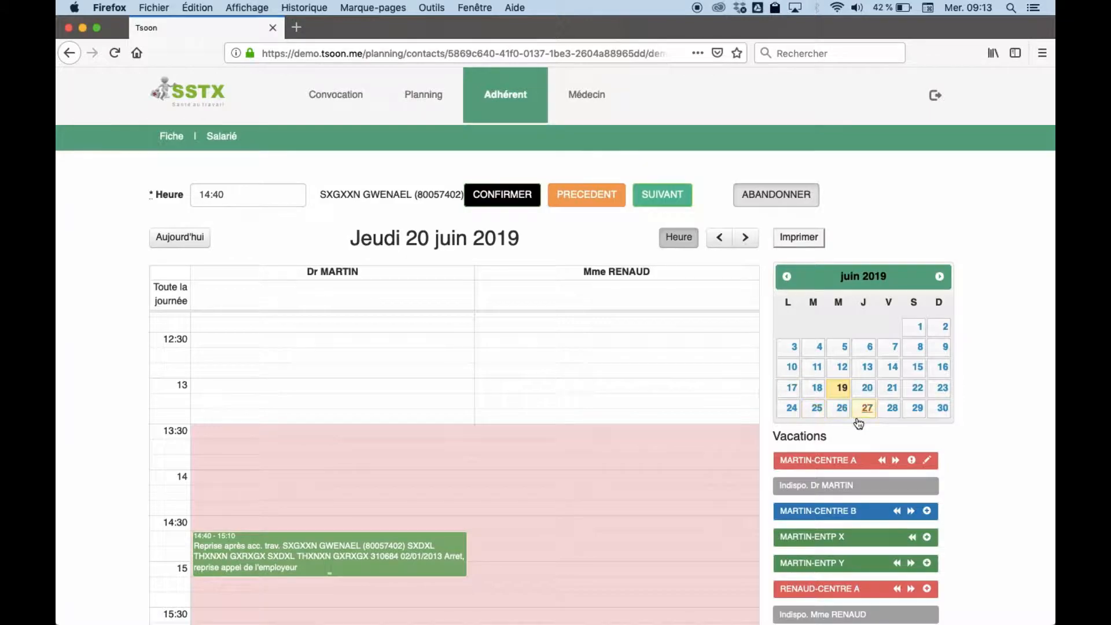
Step: Switch the planning to Monday 24 June for the 09:00–09:30 slot
click(792, 409)
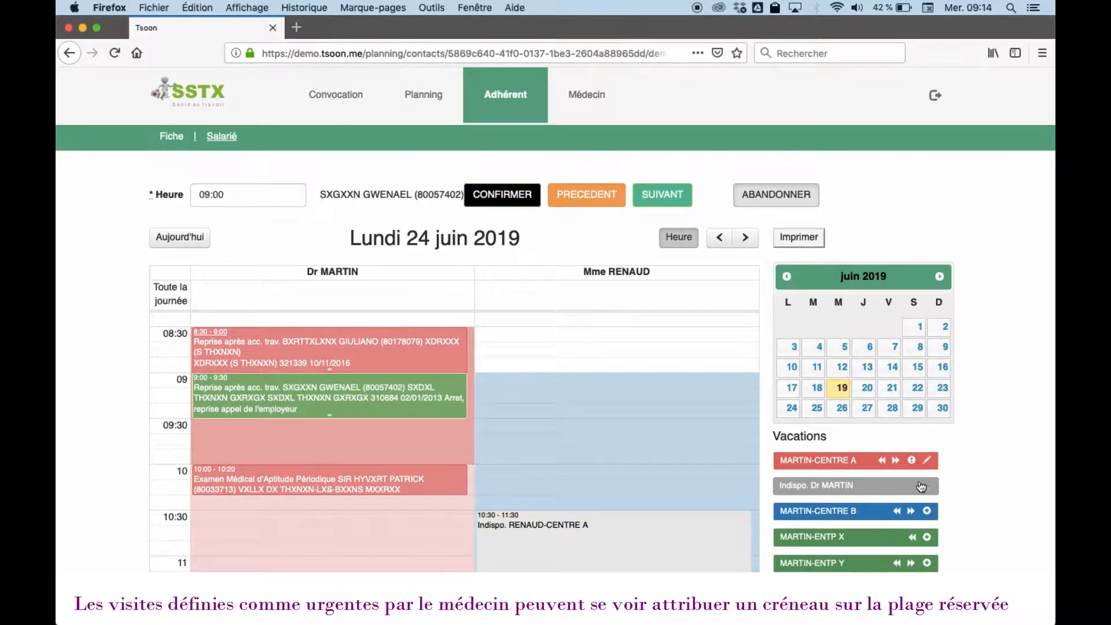
Step: Move the visit to the next Centre A session, Thursday 27 June 10:00–10:30, and confirm
click(896, 461)
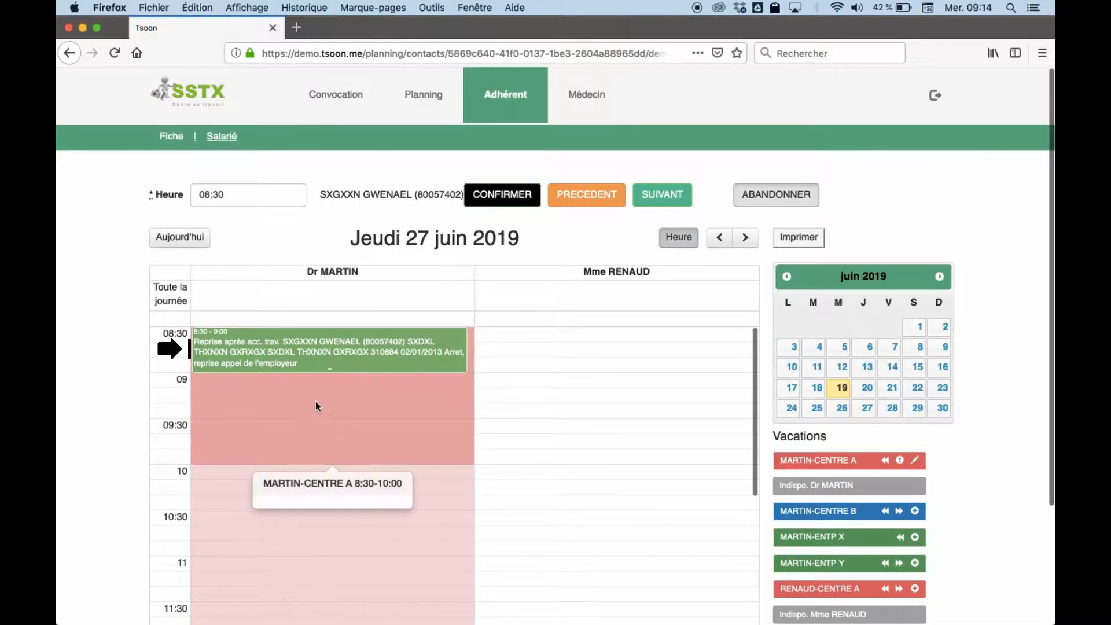
mouse_move(282, 371)
drag(276, 354, 259, 491)
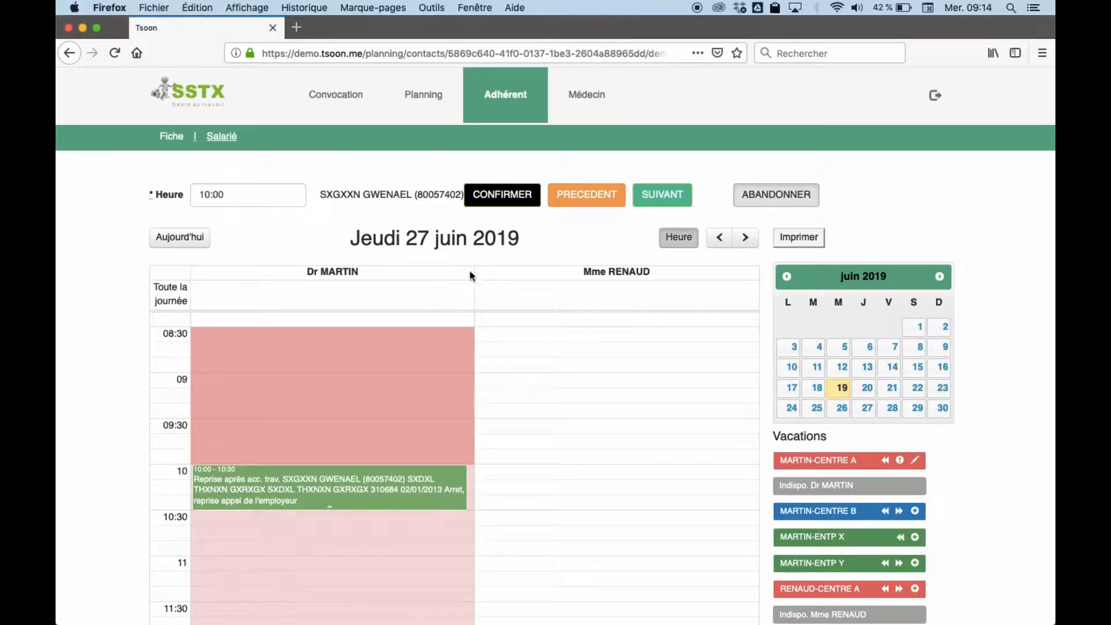
click(502, 197)
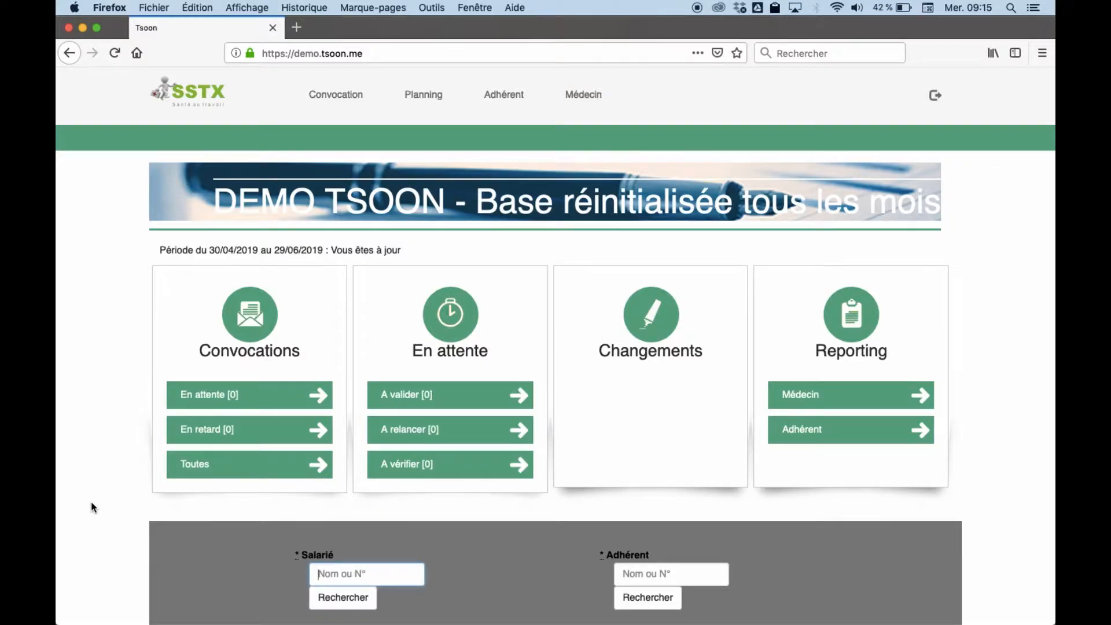
Step: Search another employee by first name and open the first matching Salarié record
text(nathalie)
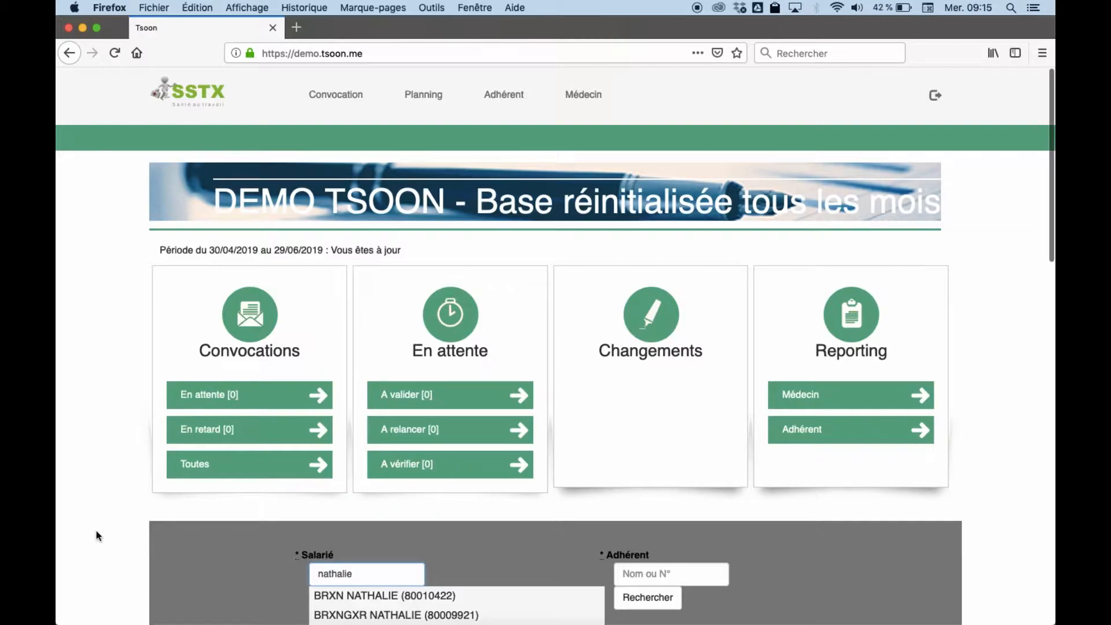
click(346, 601)
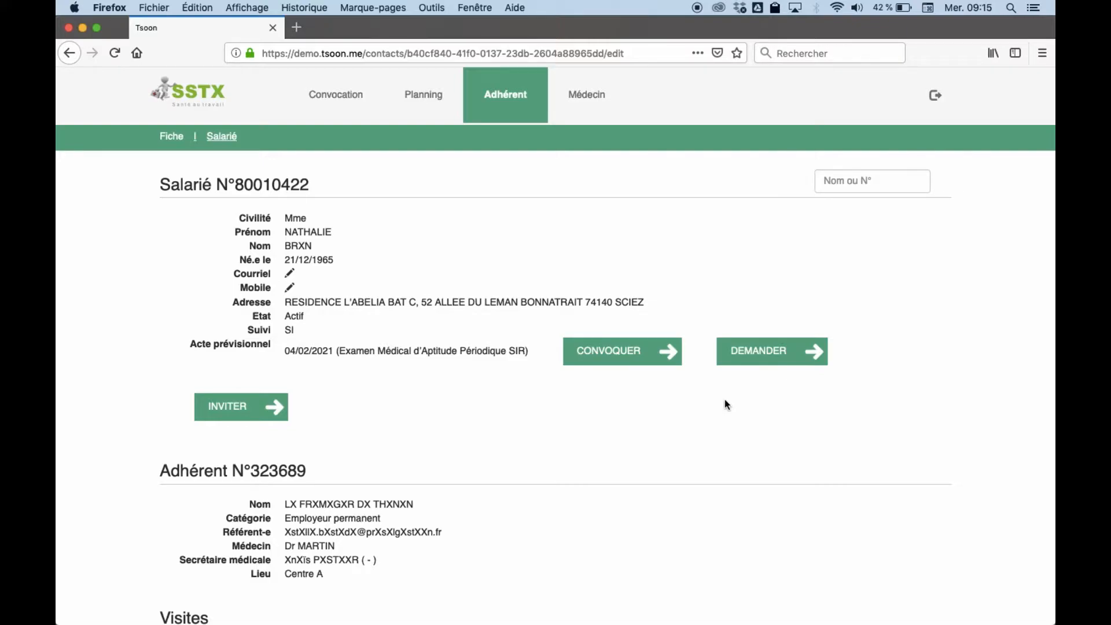
Step: Enter the employee's mobile number and send the SMS invitation with the planning link
click(230, 411)
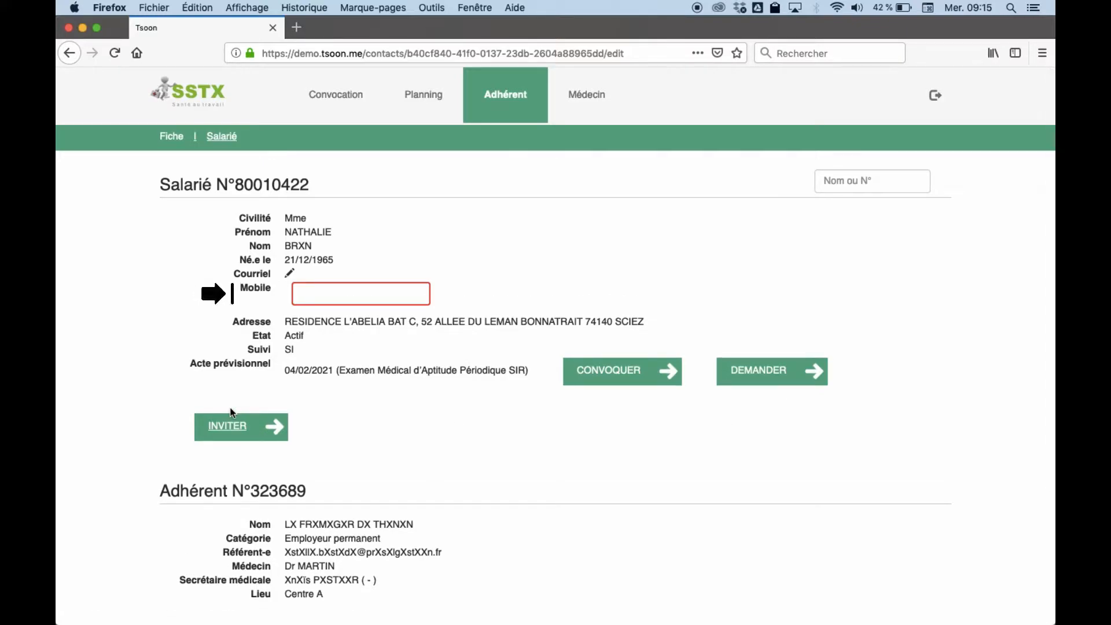
click(312, 292)
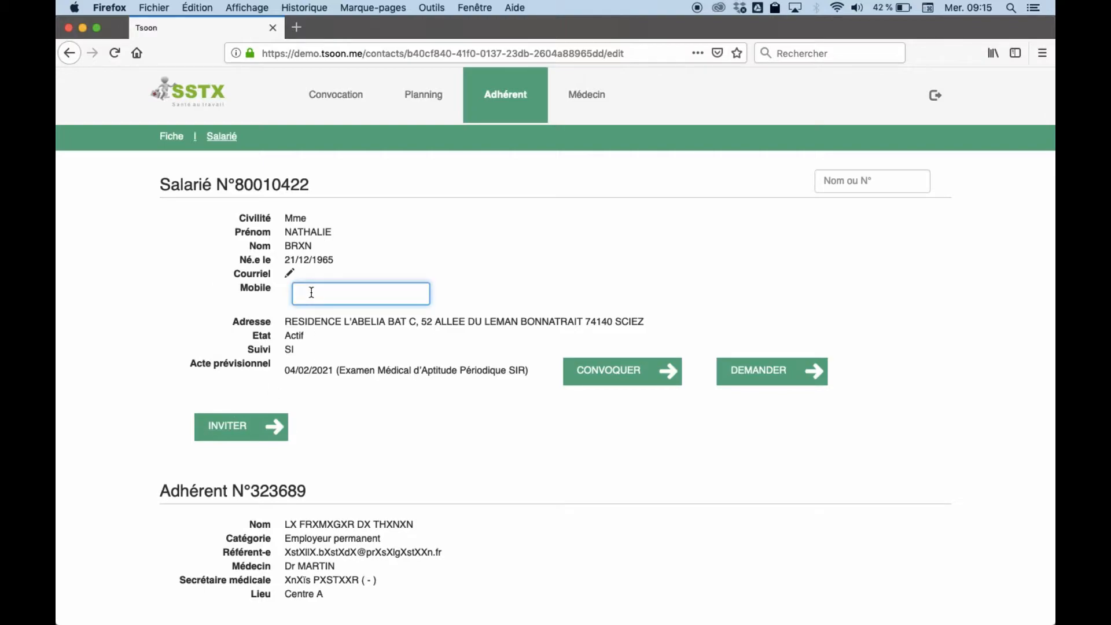
click(269, 415)
click(260, 425)
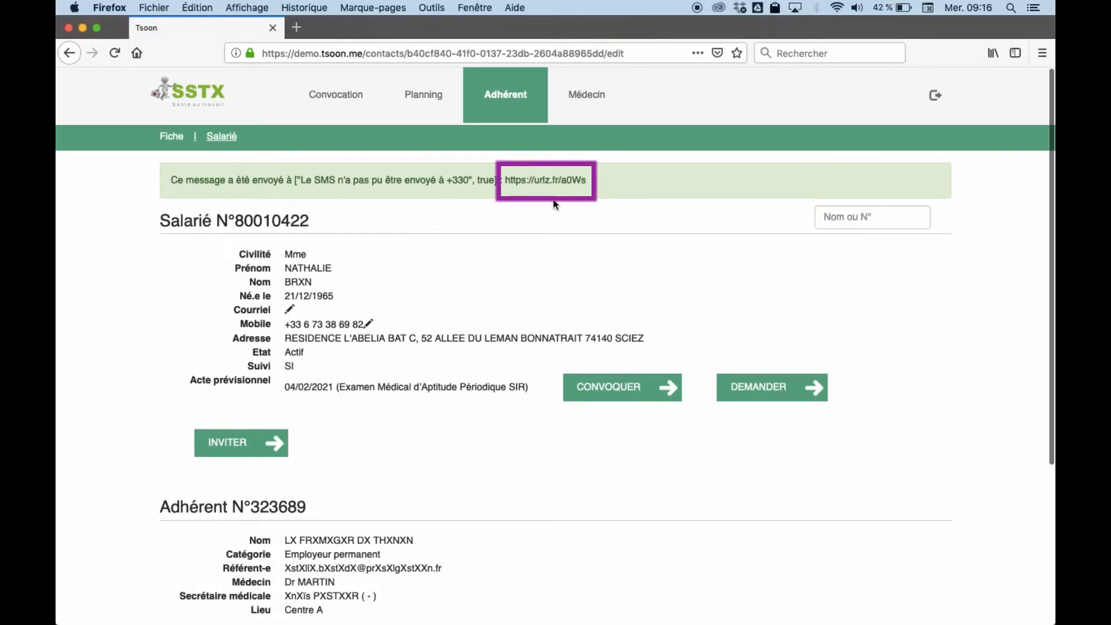
Step: Copy the invitation link from the confirmation message and open it in a new browser tab
drag(587, 180, 505, 178)
key(super+c)
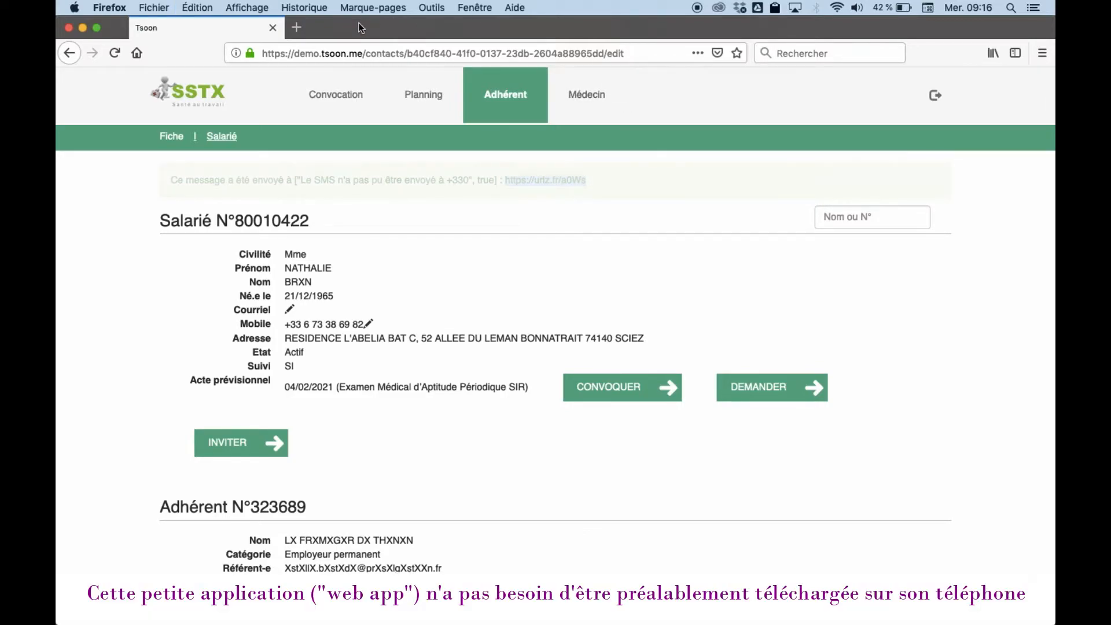
click(296, 27)
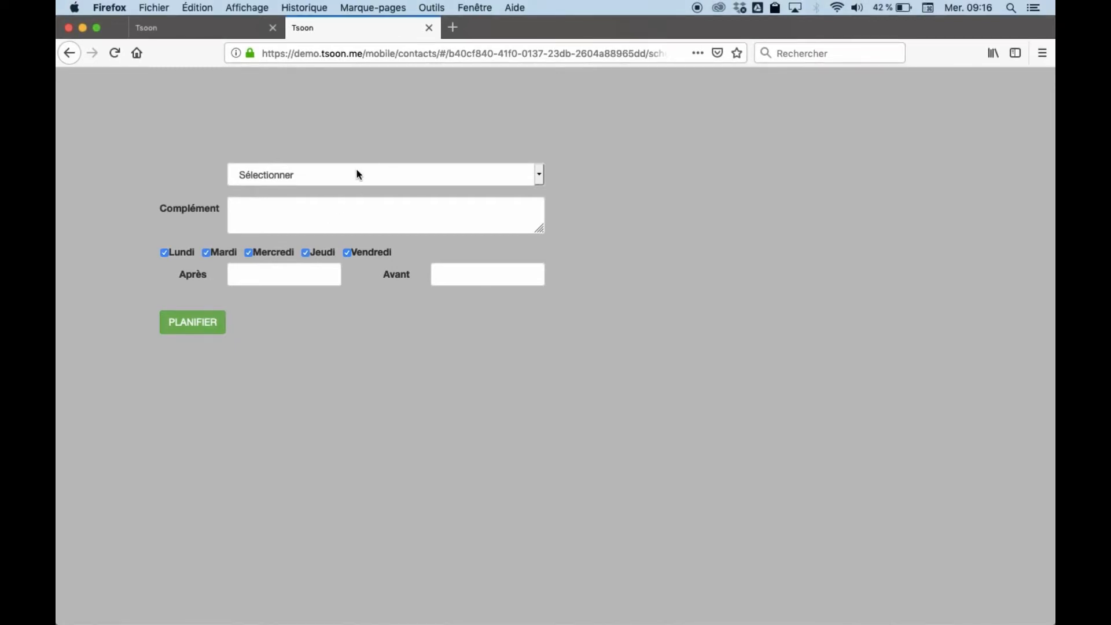
Step: Request a Pré-reprise, Pré-reprise Salarié visit with the note 'come indique par mail'
click(352, 172)
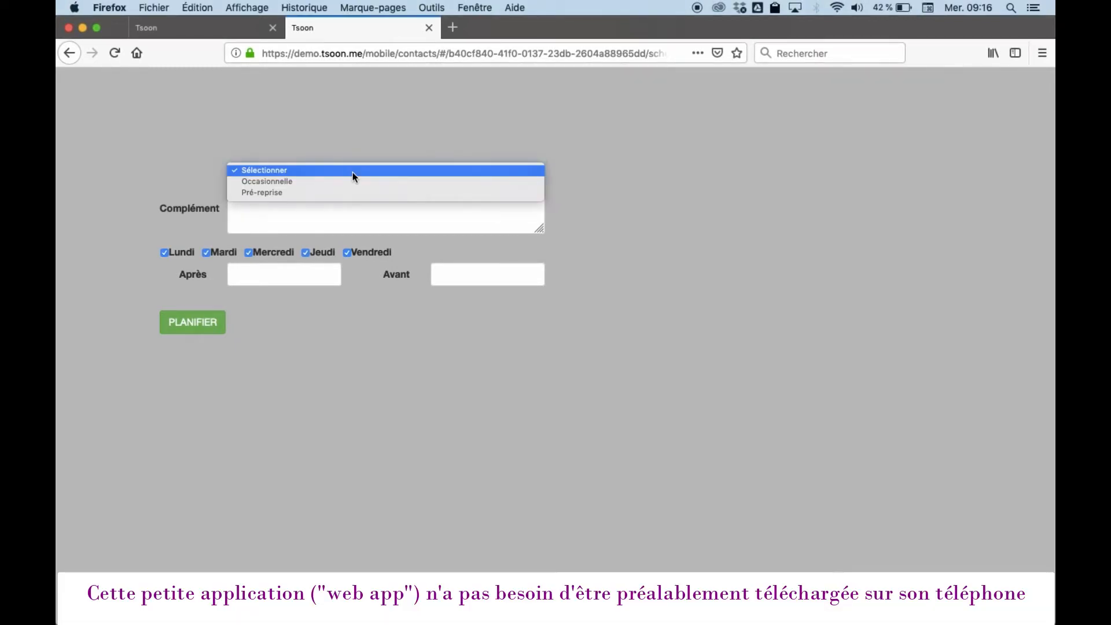
click(271, 196)
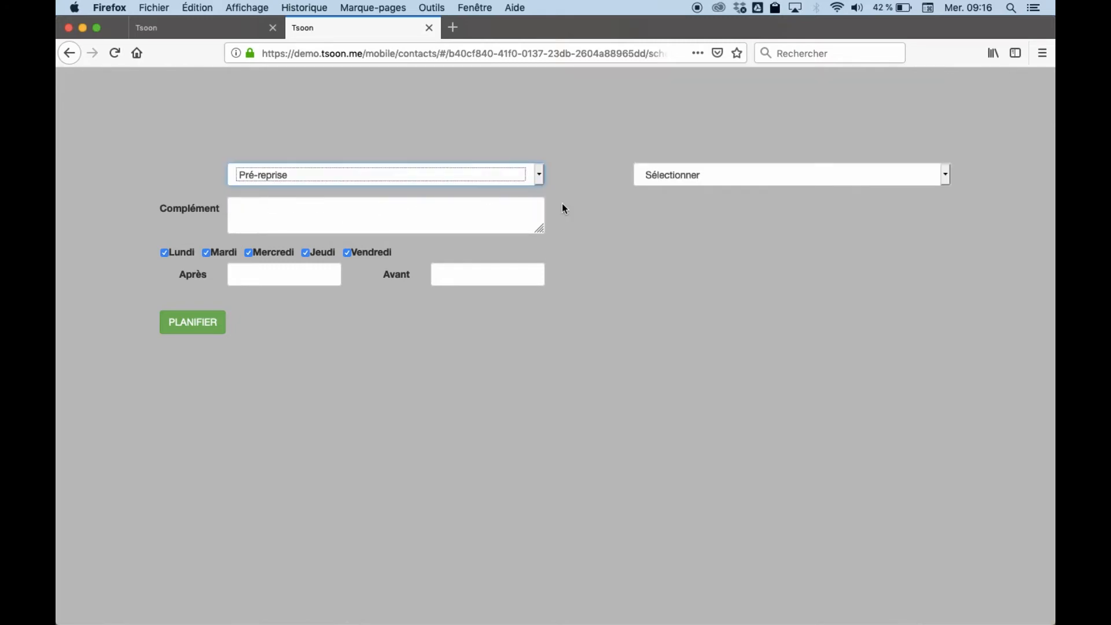
click(676, 175)
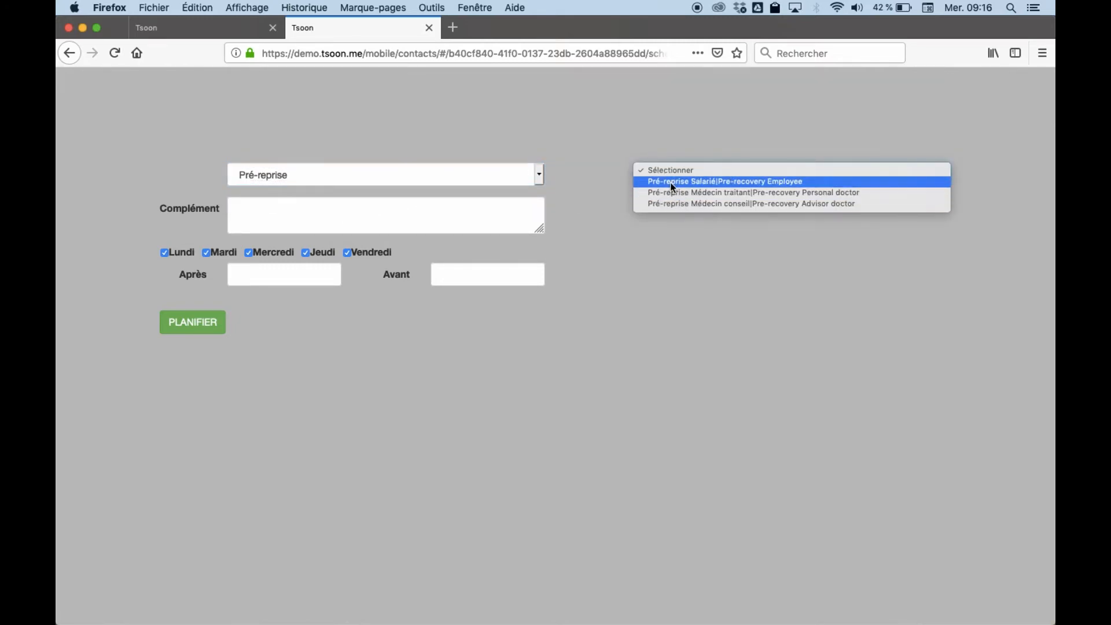
click(670, 182)
click(255, 209)
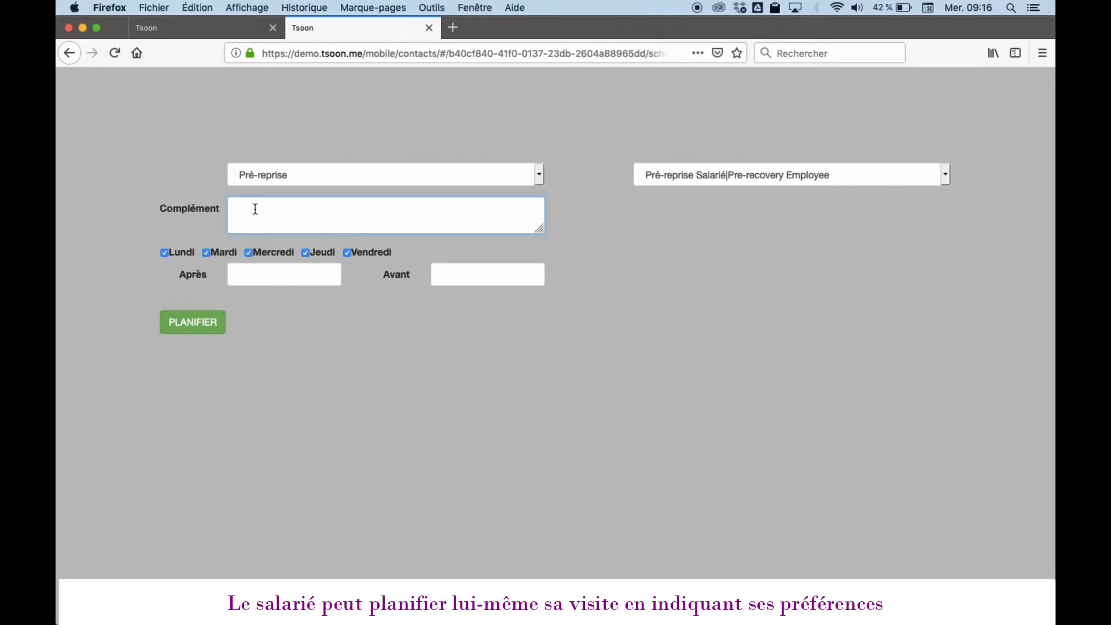
text(come indique par mail)
Step: Request a slot, skip to the next proposal, and confirm Dr MARTIN's Monday 24 June 09:00–09:45 visit
click(198, 326)
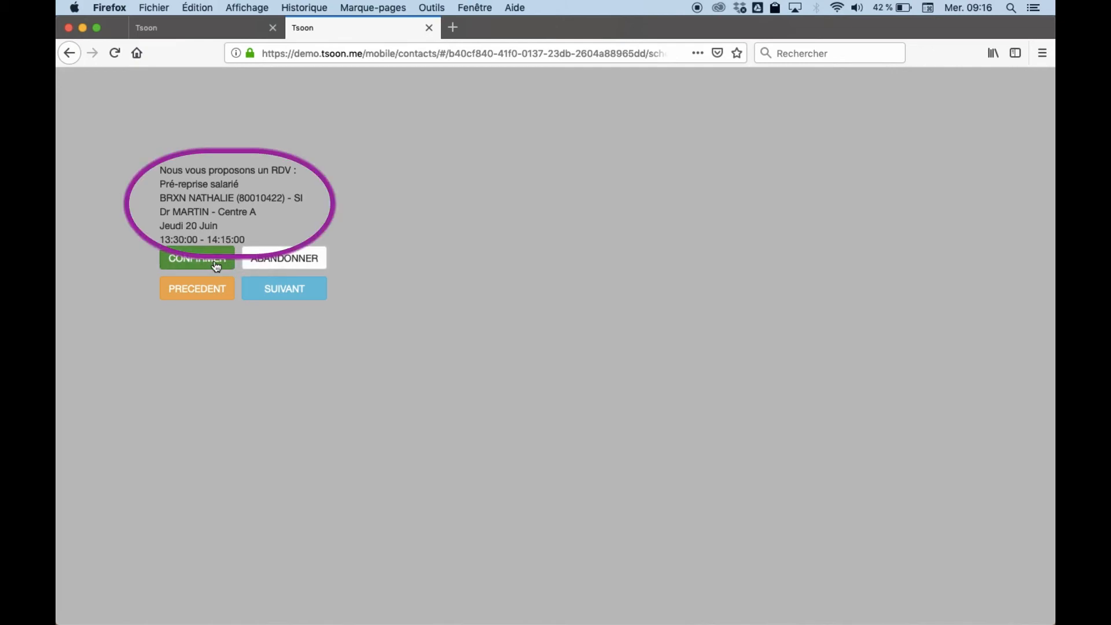
click(279, 291)
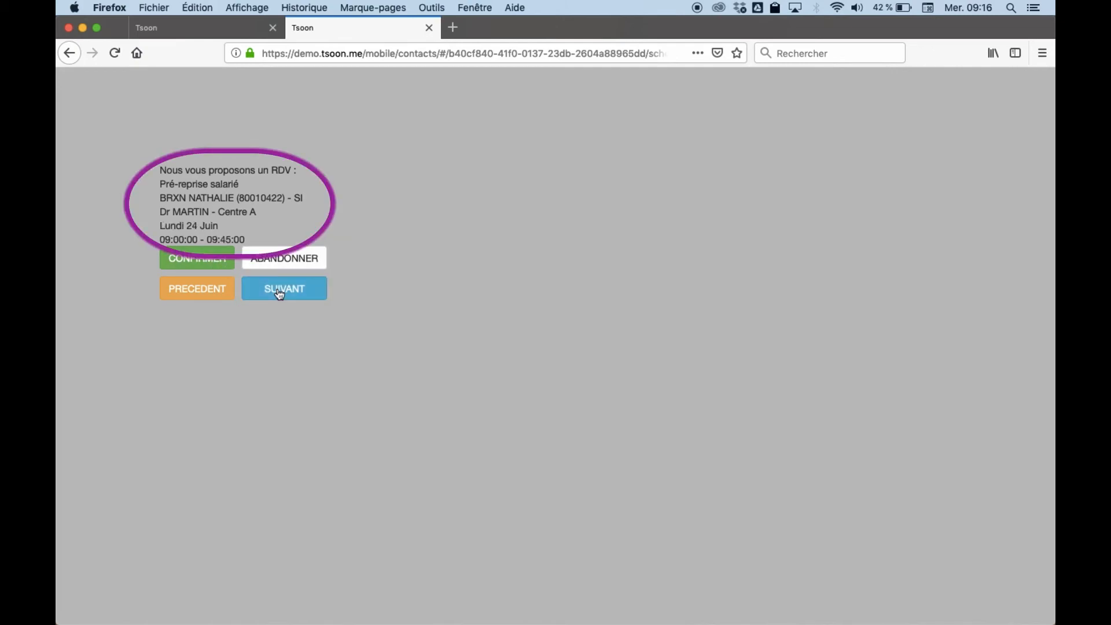
click(201, 263)
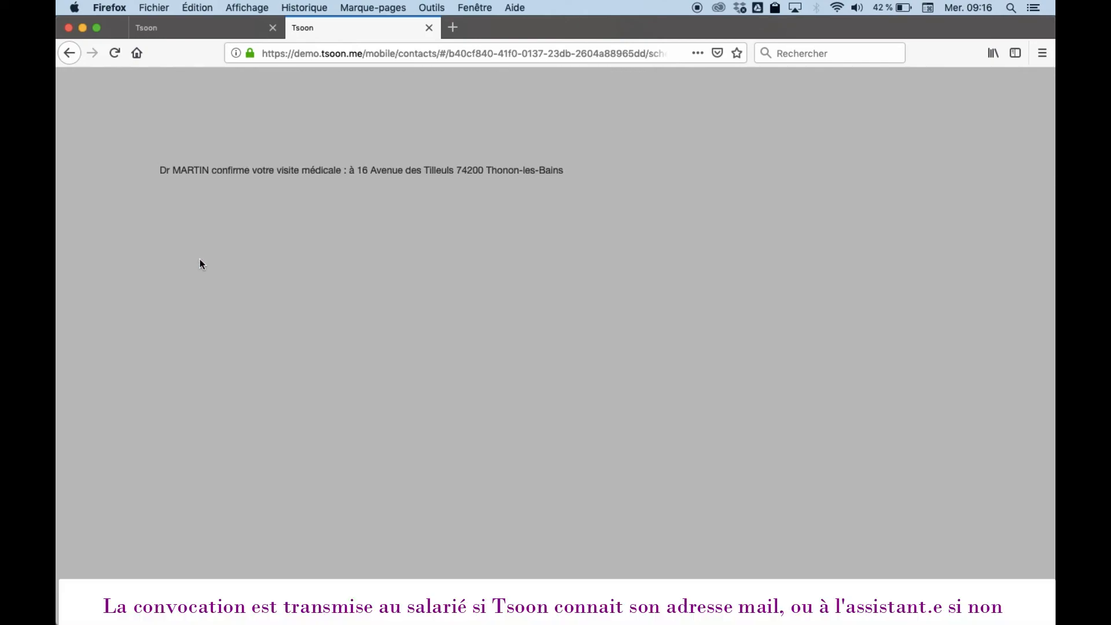